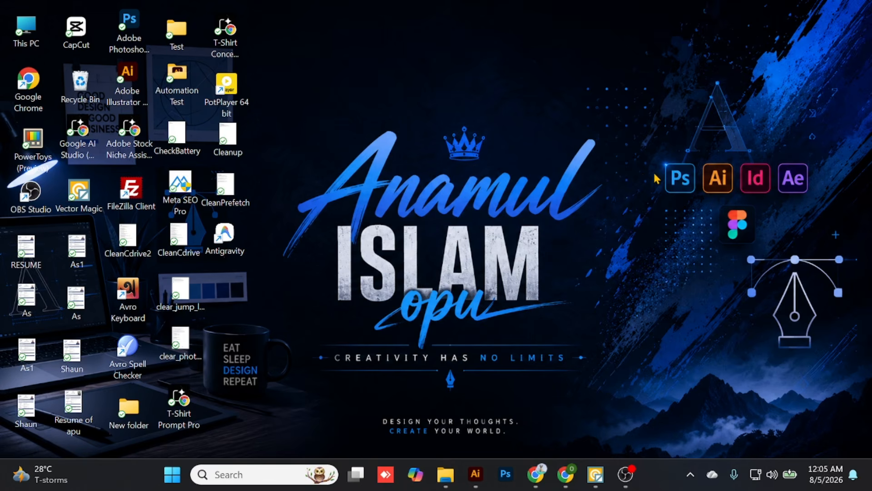
# Switch to Chrome and look over the Pixel Art Generator page with its pattern settings and preview
pyautogui.click(544, 472)
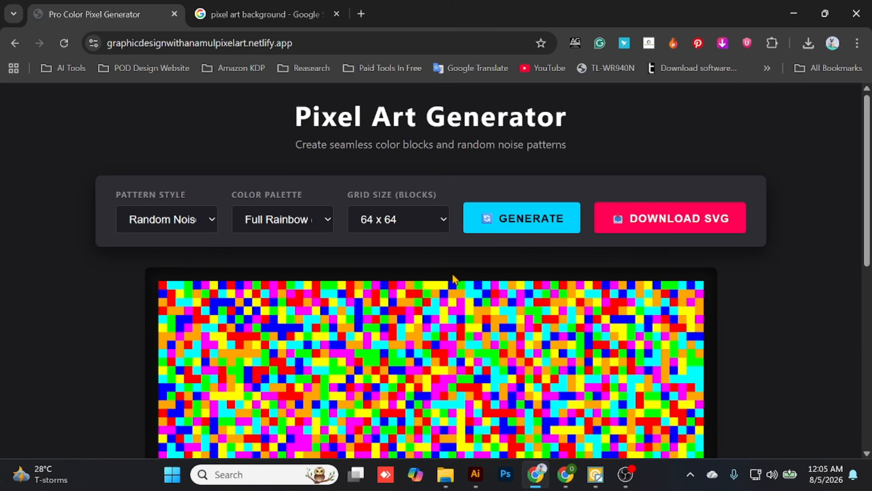
pyautogui.scroll(-5, 453, 278)
pyautogui.scroll(5, 453, 278)
pyautogui.scroll(-5, 418, 318)
pyautogui.scroll(5, 409, 309)
pyautogui.scroll(-2, 407, 297)
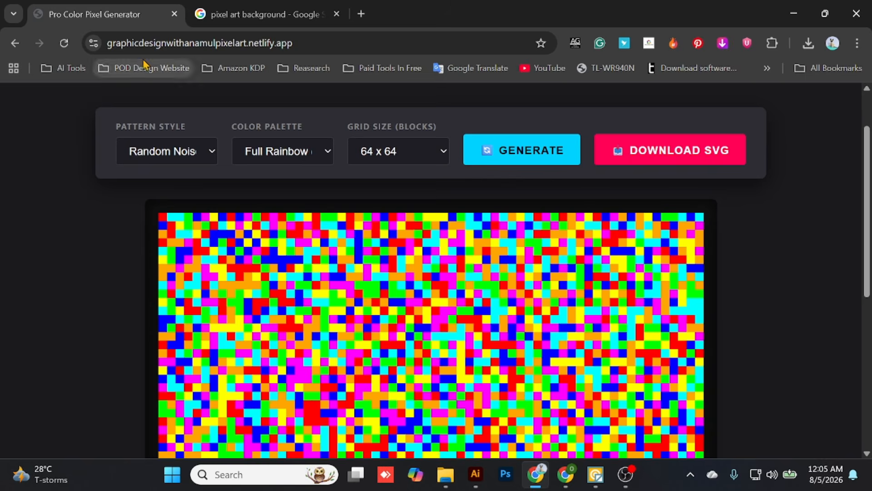
# Browse the Google Images results for "pixel art background"
pyautogui.click(263, 14)
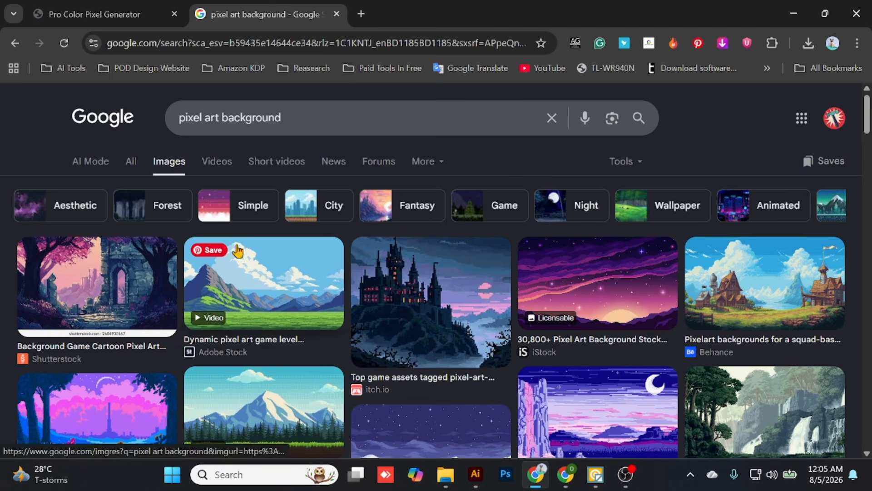
pyautogui.scroll(-9, 313, 270)
pyautogui.scroll(-20, 313, 270)
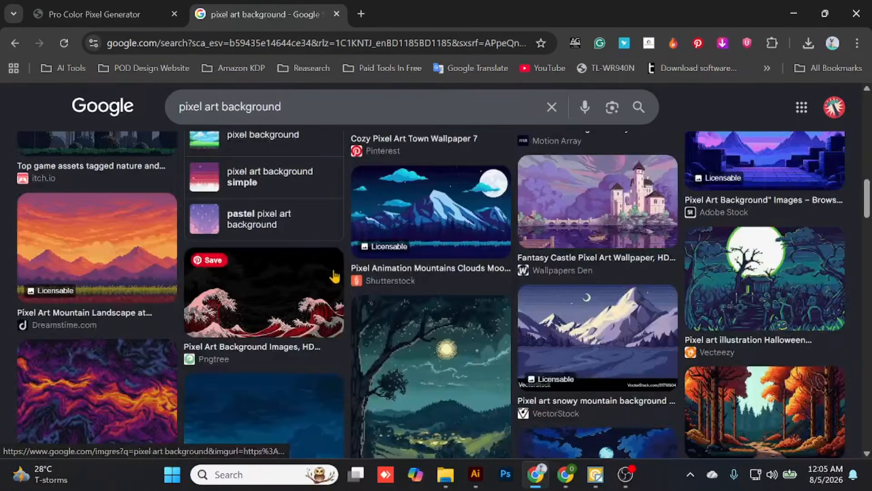
pyautogui.scroll(20, 164, 145)
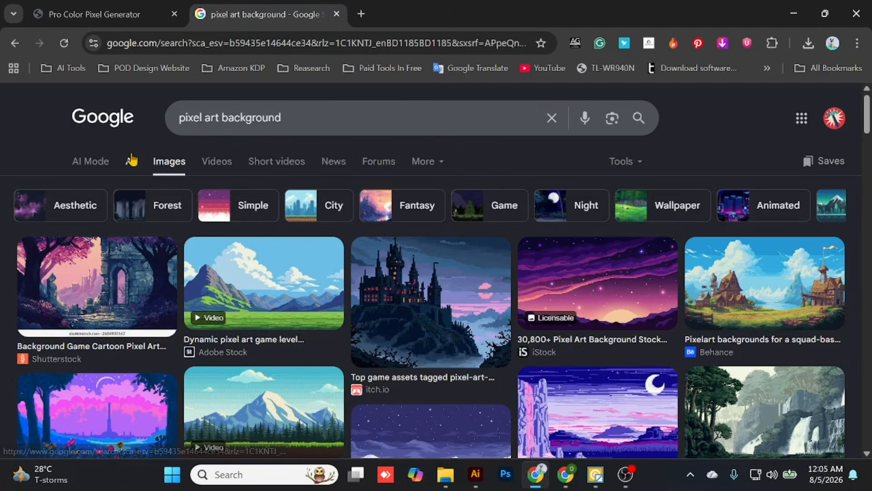
# Open the Adobe Stock page "Pixel Art Background Images" from Google's all-results view and browse its images for reference
pyautogui.click(131, 160)
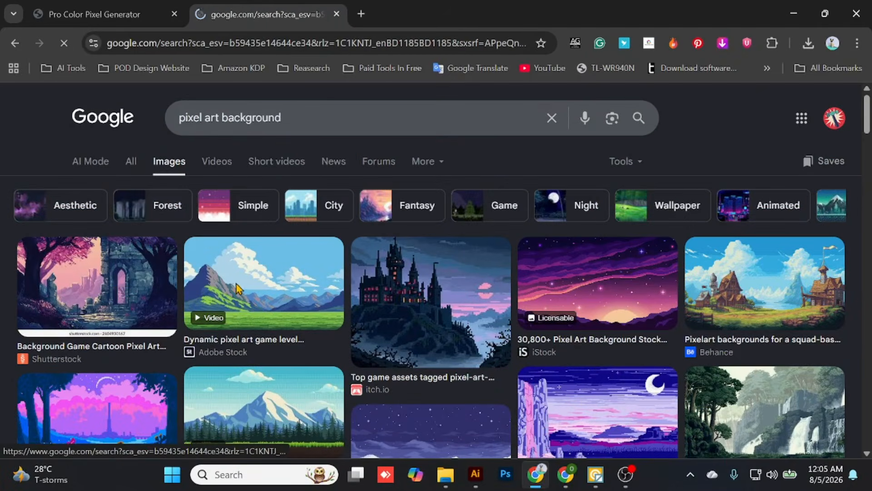
pyautogui.scroll(-2, 144, 173)
pyautogui.click(149, 172)
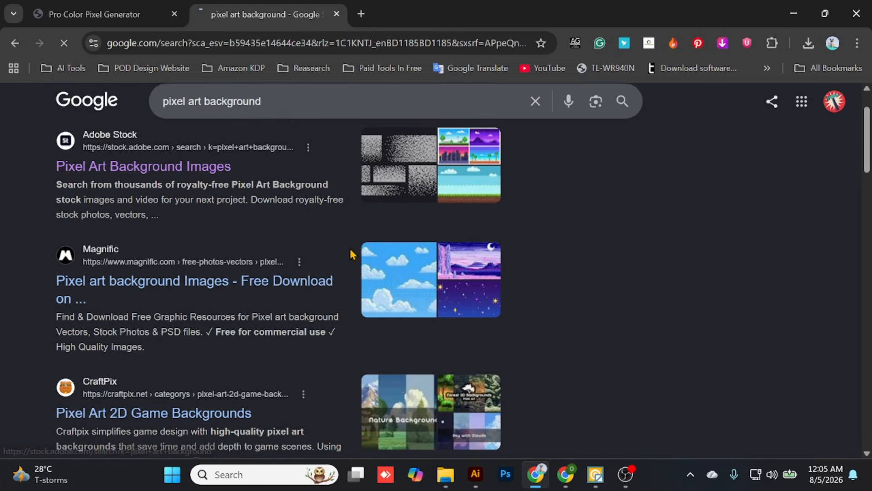
pyautogui.scroll(-4, 273, 248)
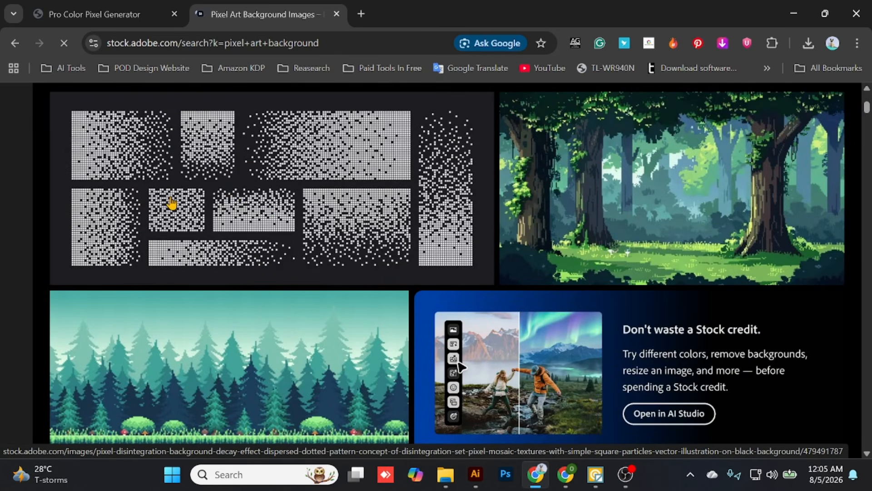
pyautogui.moveTo(220, 226)
pyautogui.scroll(-10, 335, 208)
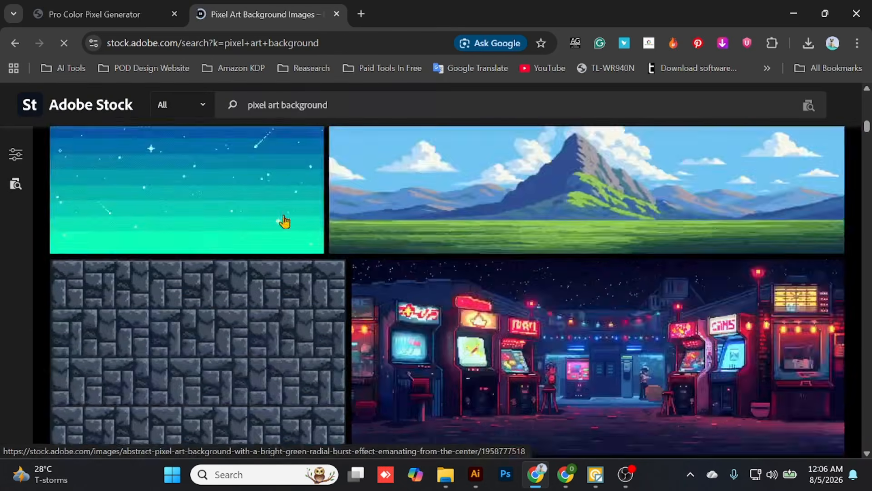
pyautogui.scroll(3, 288, 236)
pyautogui.scroll(5, 434, 243)
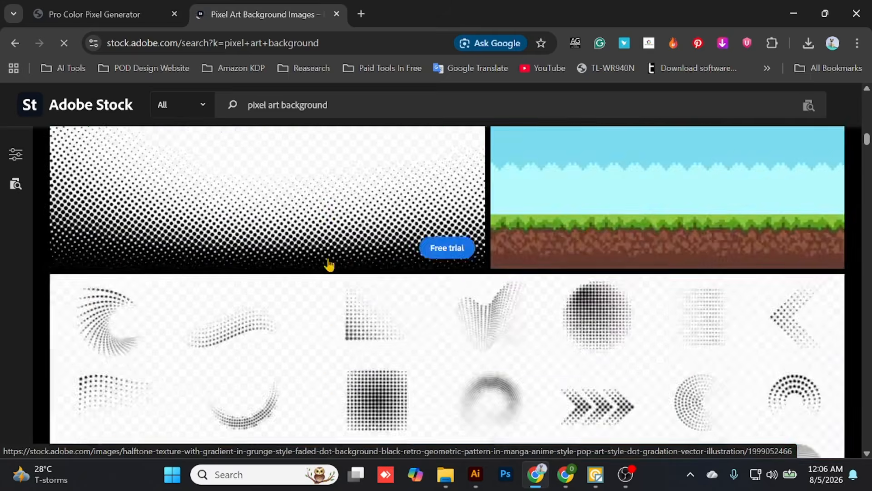
pyautogui.scroll(-10, 373, 297)
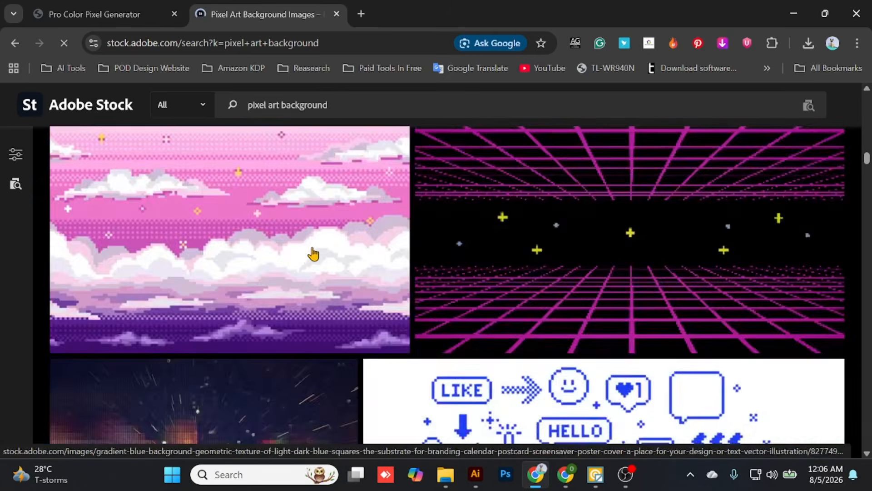
pyautogui.scroll(-10, 338, 249)
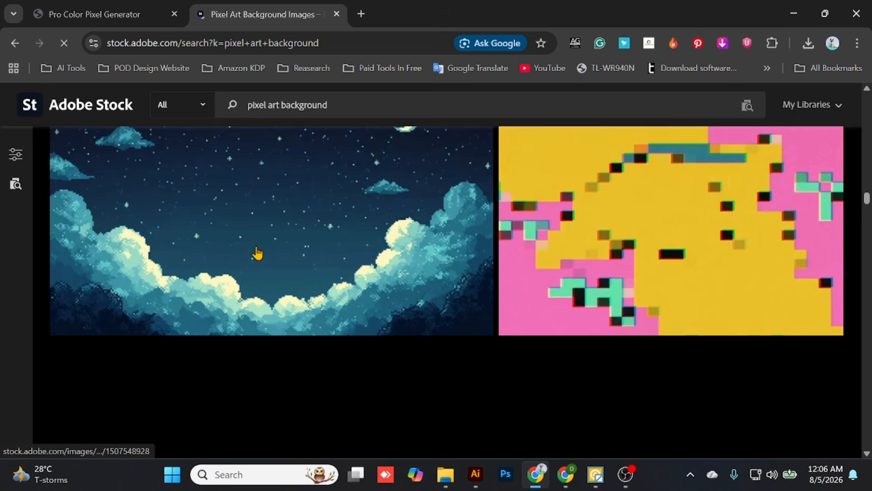
# Return to the Pixel Art Generator page and examine its settings and pattern preview
pyautogui.hotkey('ctrl', 'pageup')
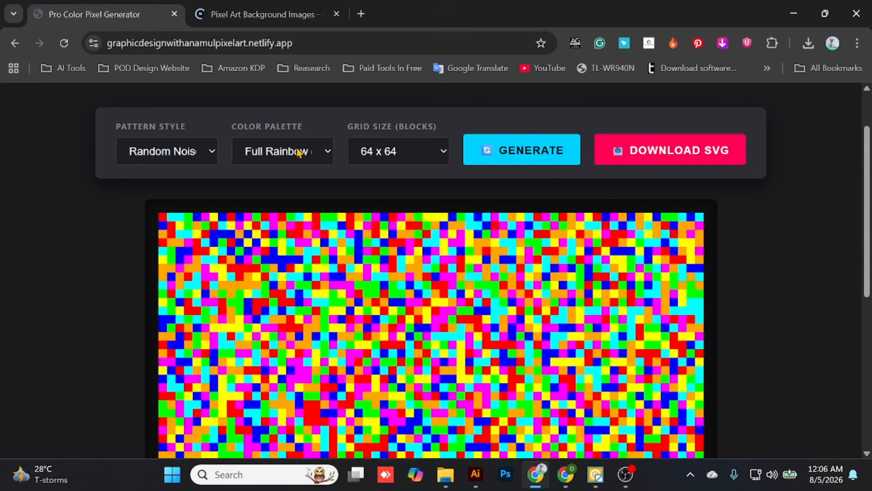
pyautogui.scroll(-4, 286, 236)
pyautogui.scroll(4, 287, 255)
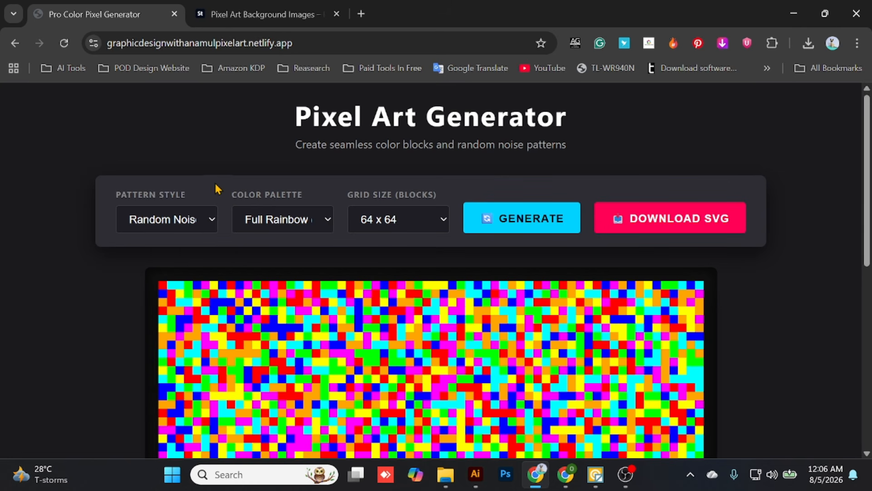
pyautogui.scroll(-2, 214, 182)
pyautogui.scroll(2, 191, 166)
pyautogui.scroll(-1, 180, 190)
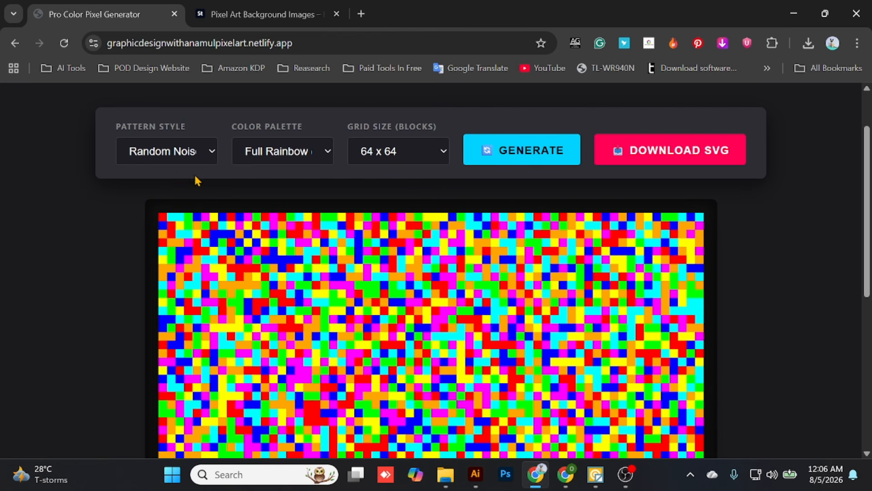
pyautogui.scroll(1, 173, 181)
pyautogui.scroll(-1, 175, 163)
pyautogui.scroll(1, 159, 145)
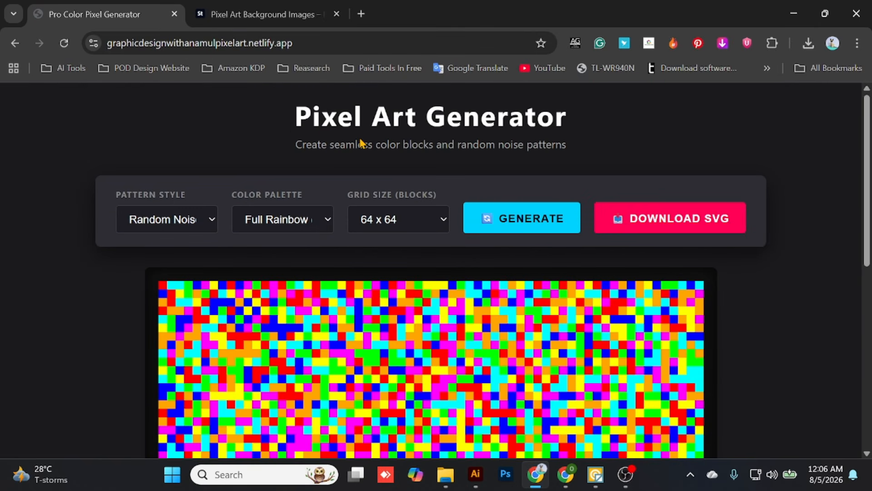
# Generate a Random Noise pattern with the Red, Blue, Yellow, Black palette on a 10 x 10 grid
pyautogui.click(186, 223)
pyautogui.click(164, 241)
pyautogui.click(282, 219)
pyautogui.click(272, 241)
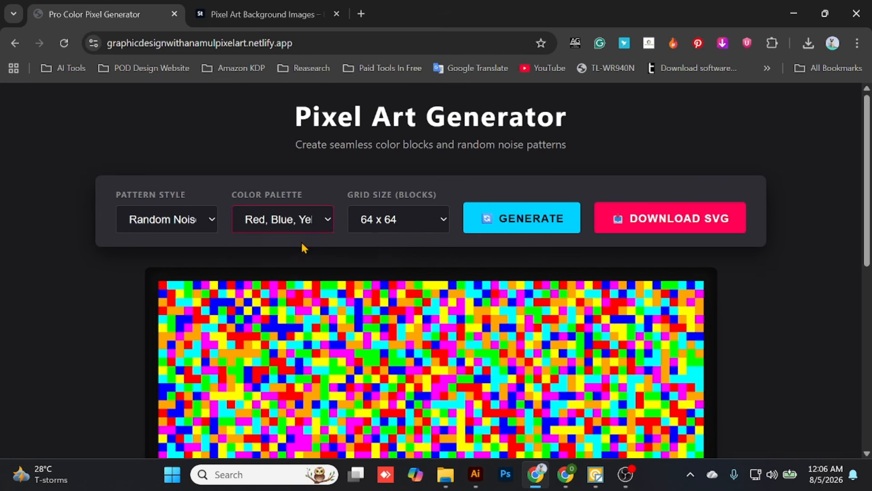
pyautogui.click(372, 226)
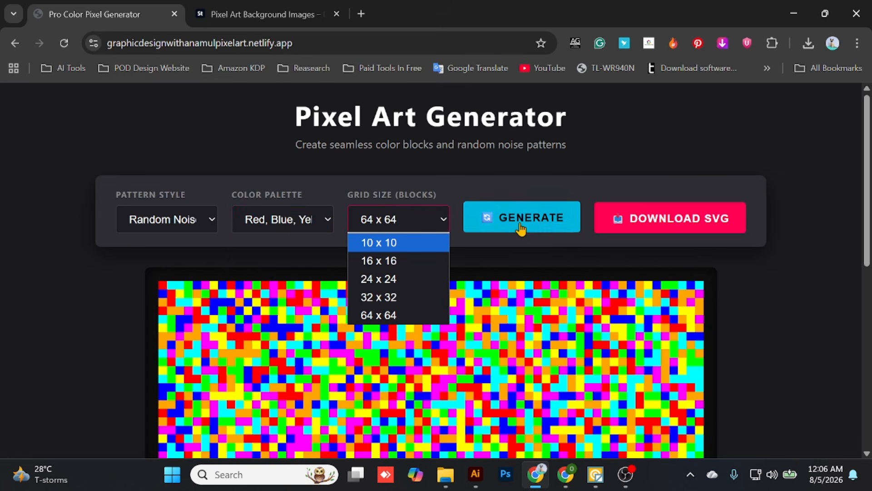
pyautogui.click(407, 242)
pyautogui.click(506, 218)
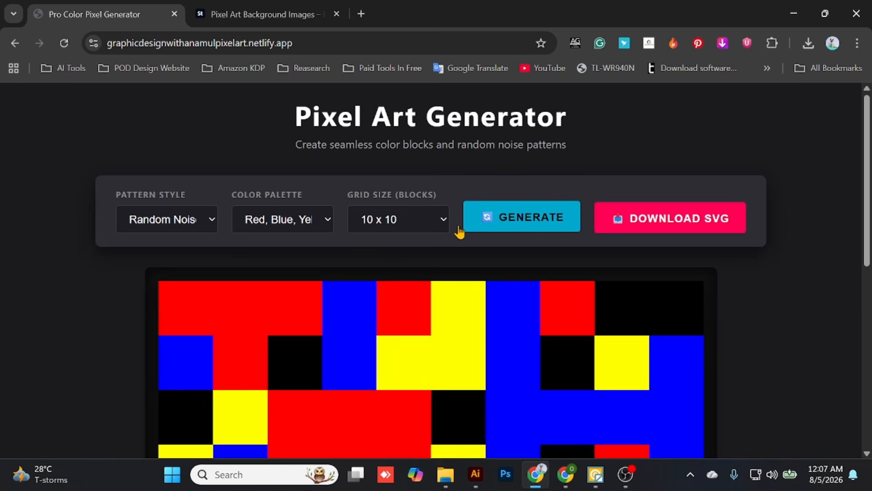
# Generate the red, blue, yellow and black pattern at grid size 16 x 16 and again at 24 x 24
pyautogui.click(411, 225)
pyautogui.click(400, 259)
pyautogui.click(479, 226)
pyautogui.click(417, 221)
pyautogui.click(421, 279)
pyautogui.click(499, 226)
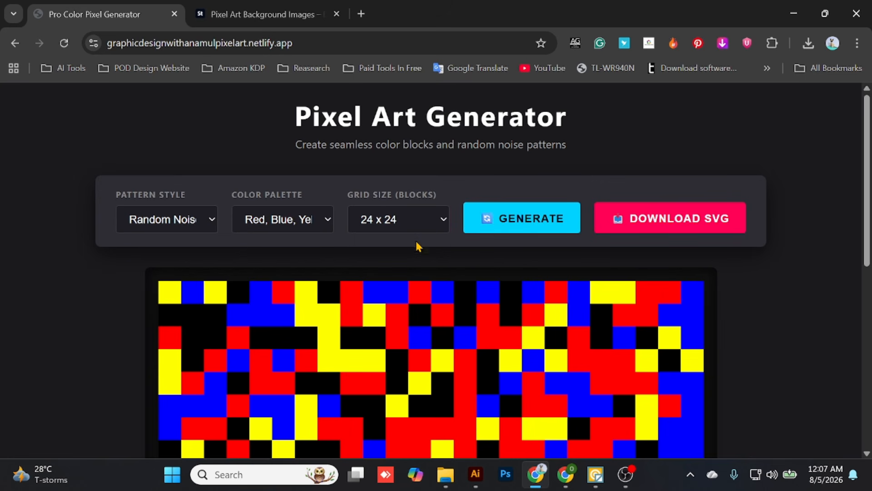
# Generate the pattern at grid size 32 x 32 and again at 64 x 64, and look over the full preview
pyautogui.click(411, 225)
pyautogui.click(408, 296)
pyautogui.click(480, 223)
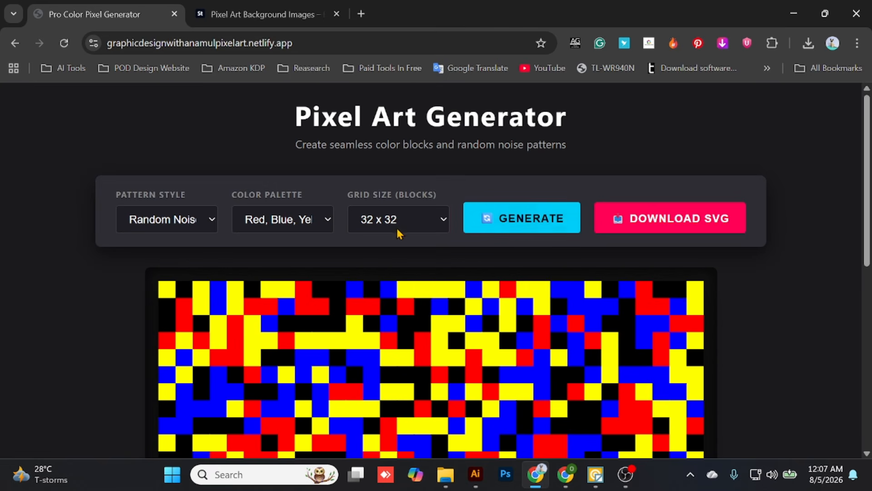
pyautogui.click(398, 227)
pyautogui.click(391, 314)
pyautogui.click(502, 231)
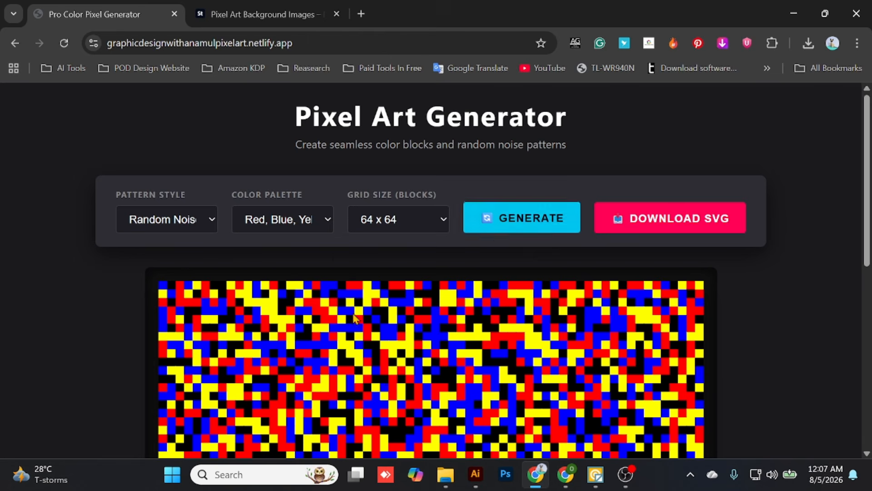
pyautogui.scroll(-8, 255, 311)
pyautogui.scroll(8, 339, 271)
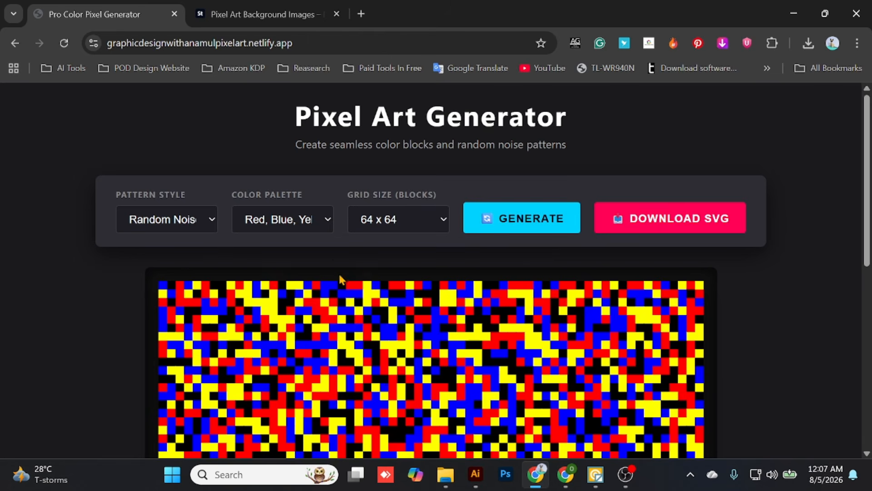
pyautogui.scroll(-8, 339, 271)
pyautogui.scroll(8, 331, 262)
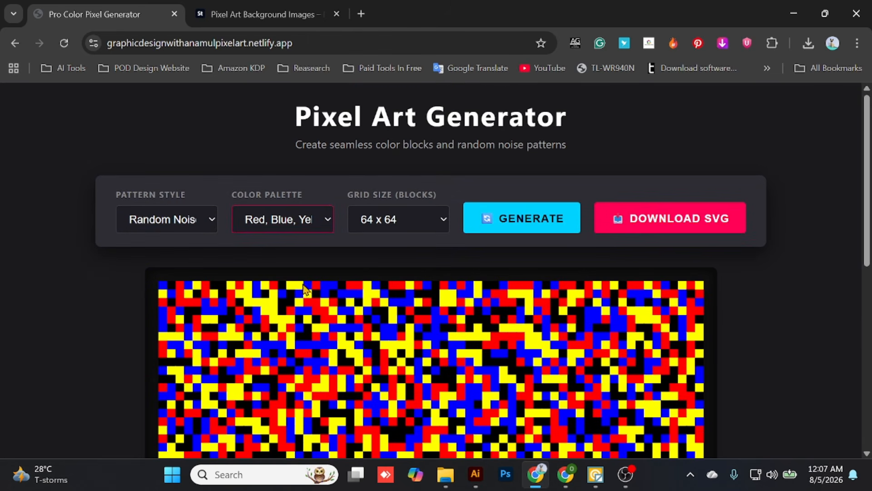
# Set the color palette to Full Rainbow (Primary) and regenerate the 64 x 64 pattern repeatedly for new variations
pyautogui.click(316, 220)
pyautogui.click(272, 257)
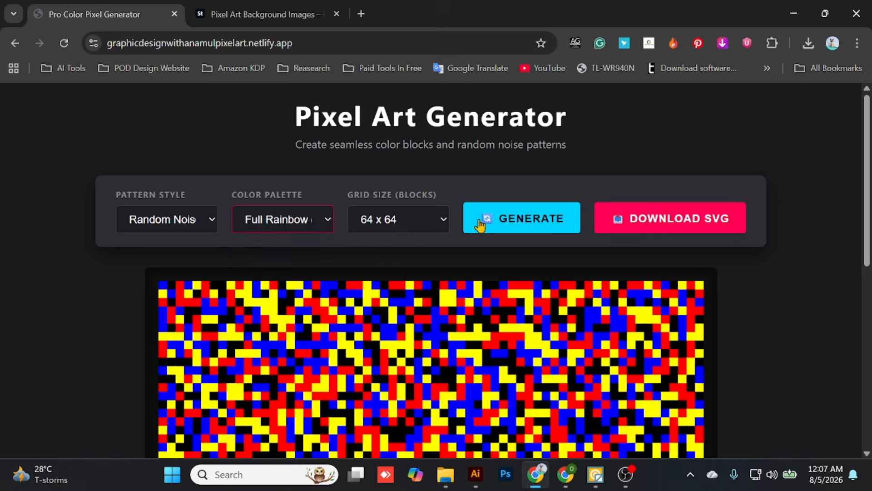
pyautogui.click(472, 228)
pyautogui.click(488, 222)
pyautogui.click(489, 221)
pyautogui.click(488, 221)
pyautogui.click(488, 221)
pyautogui.click(489, 221)
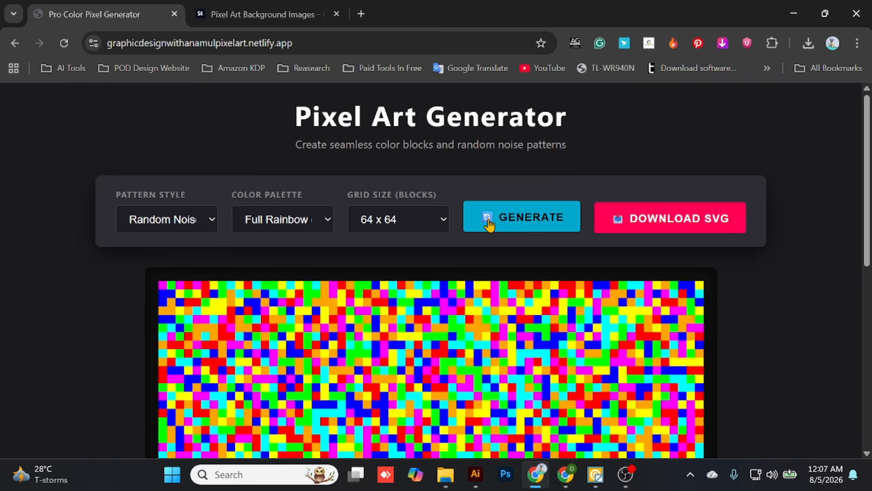
pyautogui.click(488, 221)
pyautogui.click(488, 221)
pyautogui.click(488, 221)
pyautogui.click(488, 221)
pyautogui.click(489, 221)
pyautogui.click(489, 222)
pyautogui.click(488, 222)
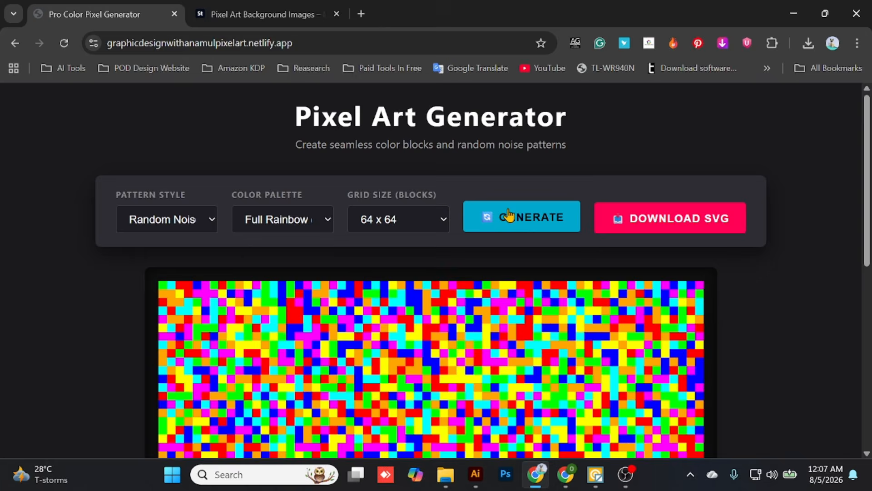
pyautogui.click(489, 221)
pyautogui.click(488, 221)
pyautogui.scroll(-2, 308, 277)
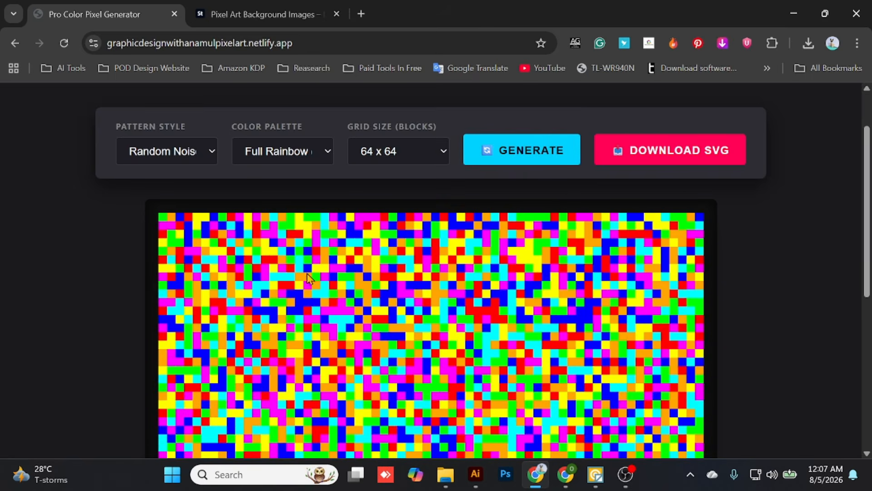
pyautogui.click(510, 163)
pyautogui.click(511, 163)
pyautogui.click(510, 163)
pyautogui.click(510, 163)
pyautogui.click(511, 163)
pyautogui.click(510, 162)
pyautogui.click(511, 163)
pyautogui.click(510, 163)
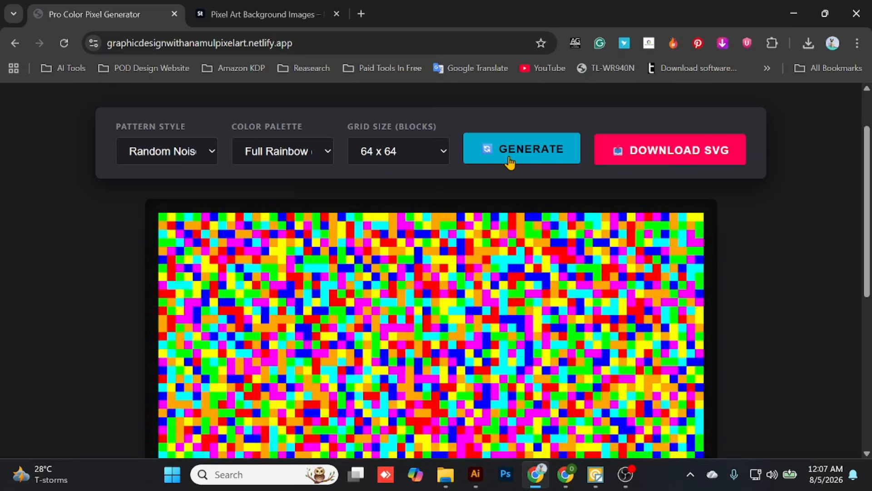
pyautogui.click(510, 164)
pyautogui.click(520, 163)
pyautogui.click(520, 162)
pyautogui.click(520, 162)
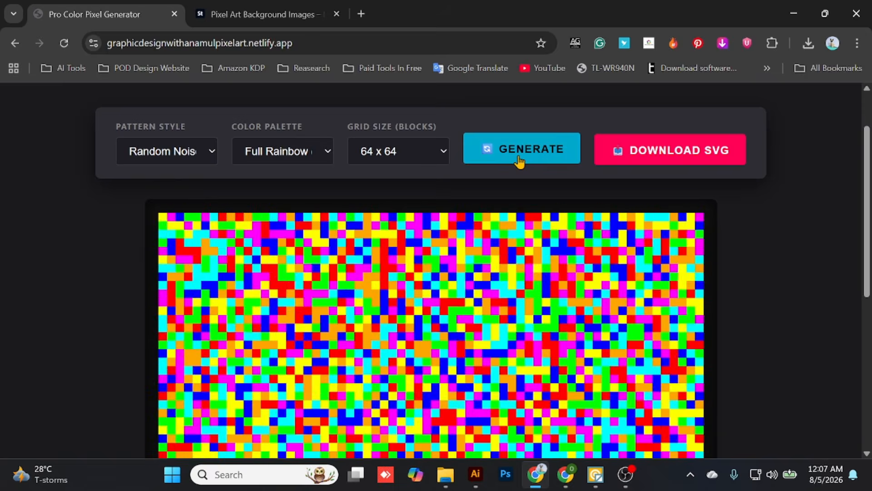
pyautogui.click(520, 162)
pyautogui.click(520, 163)
pyautogui.click(520, 162)
pyautogui.click(519, 162)
# Set the color palette to CMYK Vibe, generate several pattern variations and review the preview
pyautogui.click(264, 152)
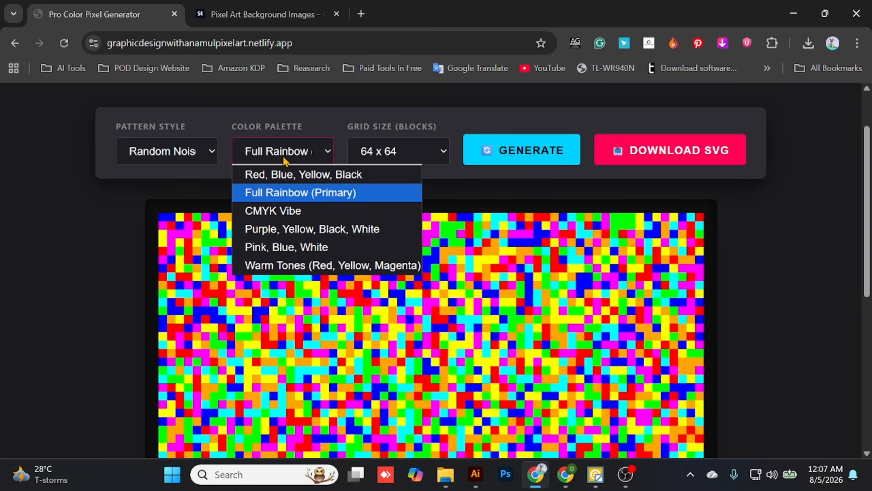
pyautogui.click(305, 213)
pyautogui.click(481, 150)
pyautogui.click(480, 150)
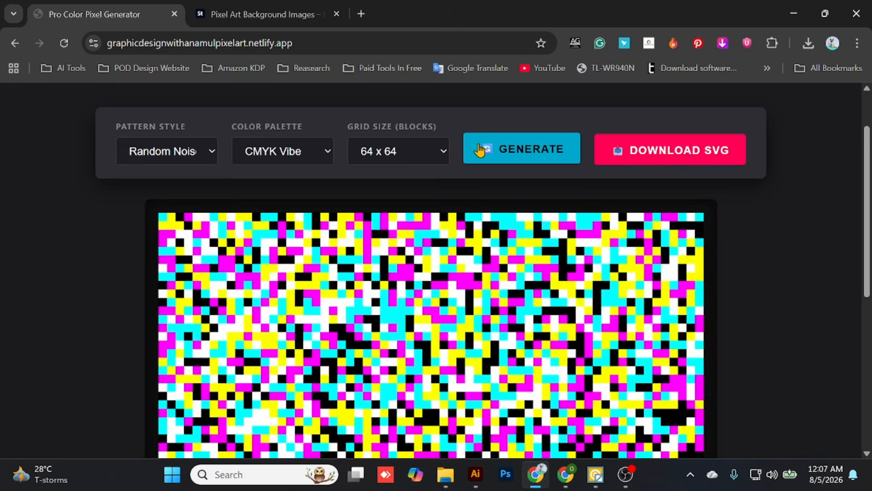
pyautogui.click(481, 150)
pyautogui.click(481, 150)
pyautogui.click(480, 149)
pyautogui.scroll(-3, 477, 181)
pyautogui.scroll(3, 432, 191)
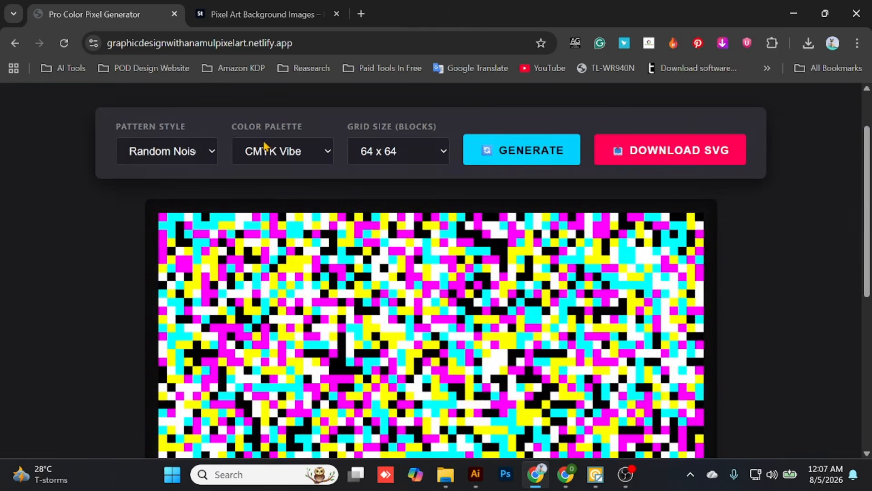
# Set the color palette to Purple, Yellow, Black, White and generate several pattern variations
pyautogui.click(282, 153)
pyautogui.click(300, 231)
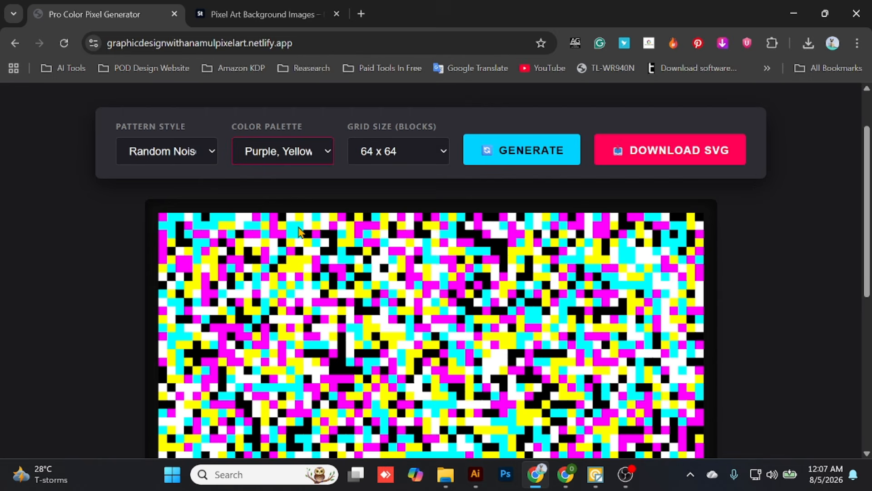
pyautogui.click(497, 162)
pyautogui.click(499, 159)
pyautogui.click(499, 159)
pyautogui.click(499, 159)
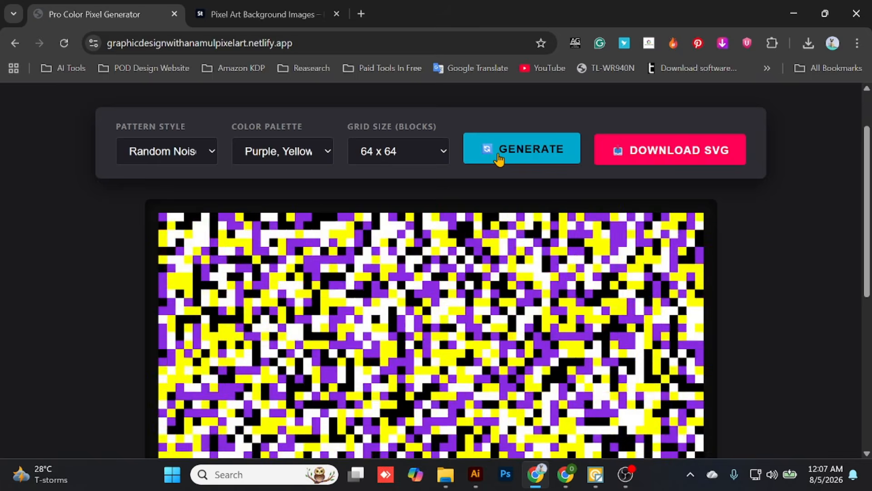
# Set the color palette to Pink, Blue, White and generate the 64 x 64 random noise pattern
pyautogui.click(499, 159)
pyautogui.click(266, 156)
pyautogui.click(300, 250)
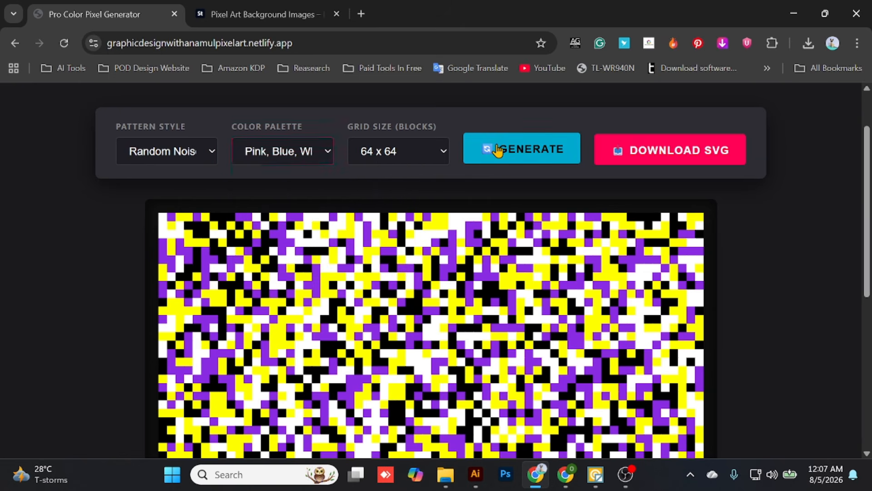
pyautogui.click(496, 150)
pyautogui.click(496, 150)
pyautogui.click(282, 154)
pyautogui.click(319, 252)
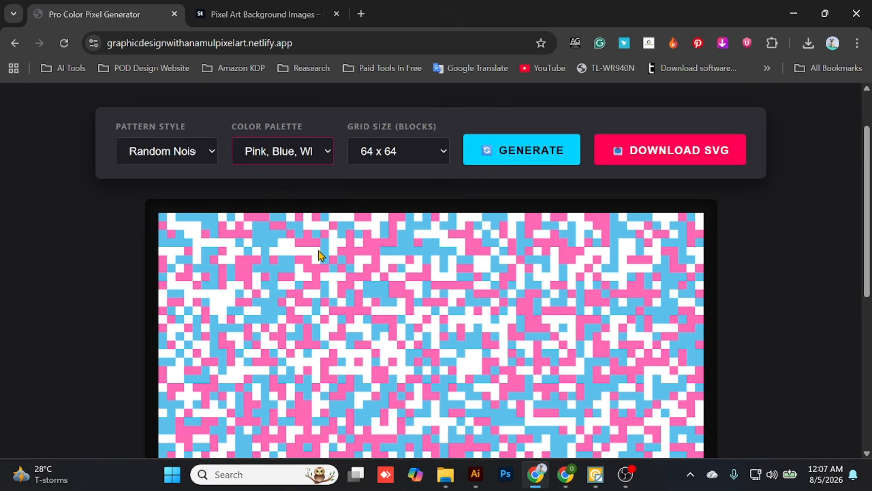
# Change the color palette to Warm Tones (Red, Yellow, Magenta) and generate the pattern
pyautogui.click(271, 148)
pyautogui.click(291, 209)
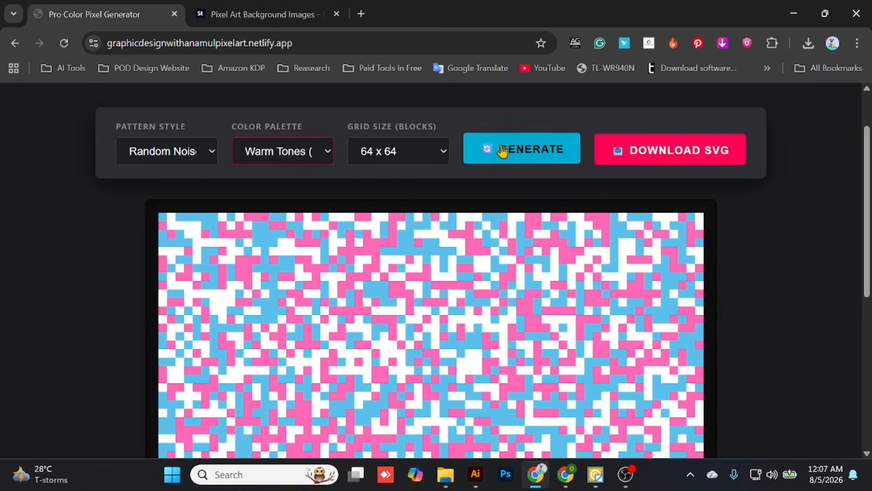
pyautogui.click(502, 150)
# Generate the Warm Tones pattern in the Diagonal Shift style and again in the Multi-Color style
pyautogui.click(191, 152)
pyautogui.click(200, 192)
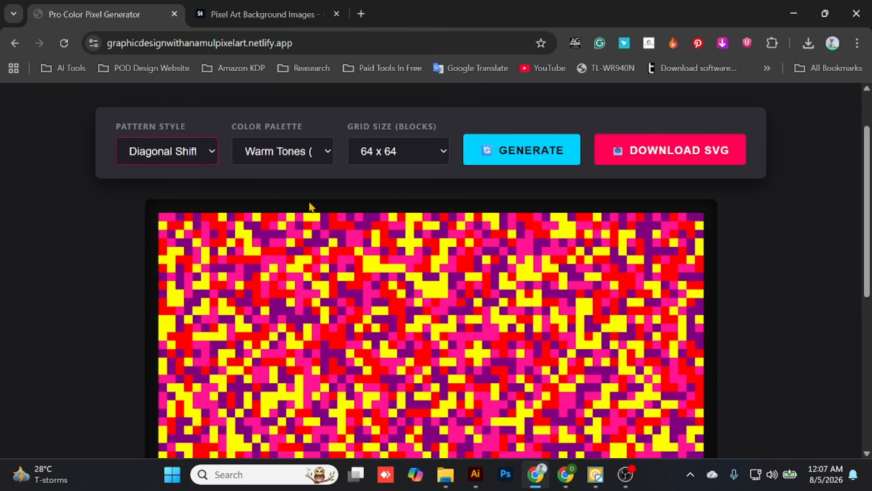
pyautogui.click(471, 159)
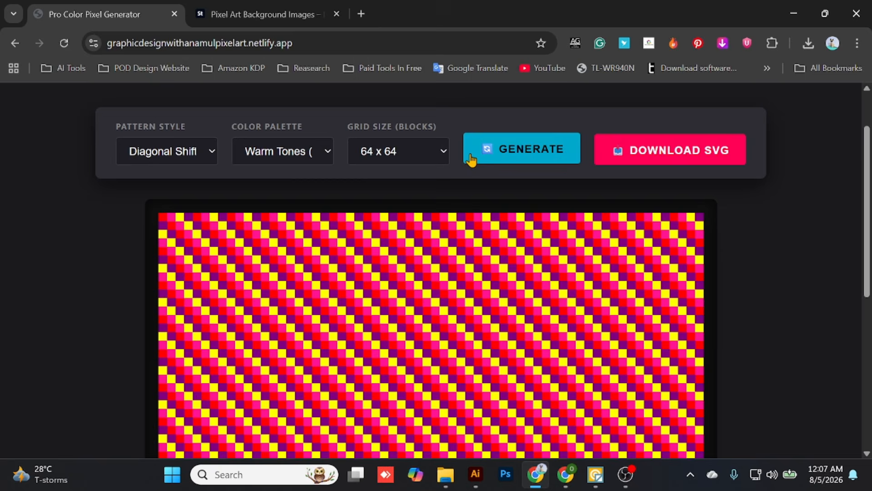
pyautogui.click(213, 158)
pyautogui.click(198, 221)
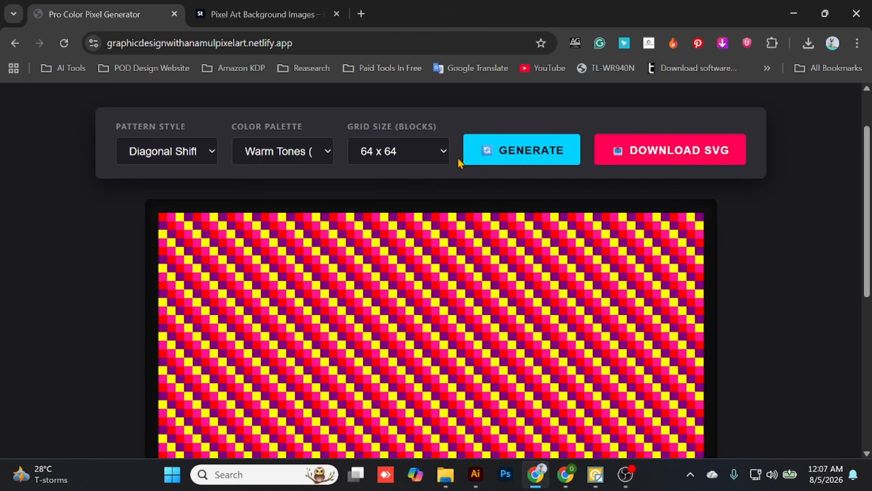
pyautogui.click(142, 155)
pyautogui.click(185, 210)
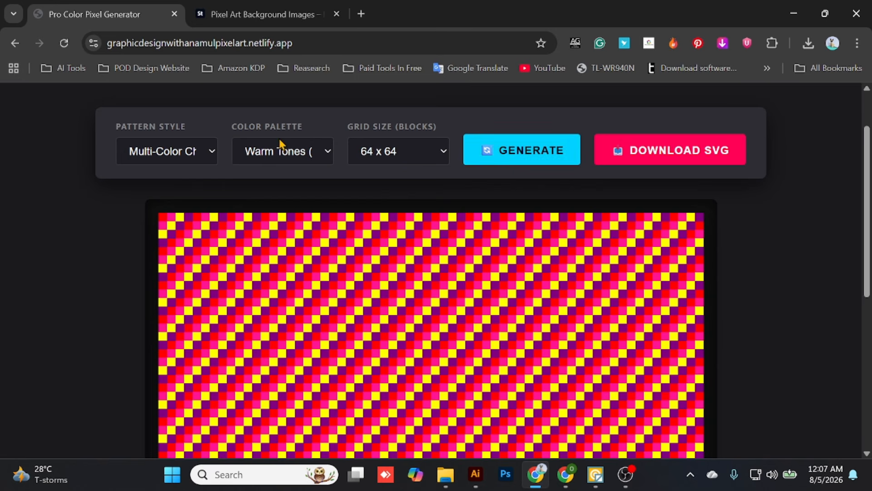
# Generate the Multi-Color style pattern with the Purple, Yellow, Black, White palette and again with Pink, Blue, White
pyautogui.click(282, 146)
pyautogui.click(297, 228)
pyautogui.click(491, 142)
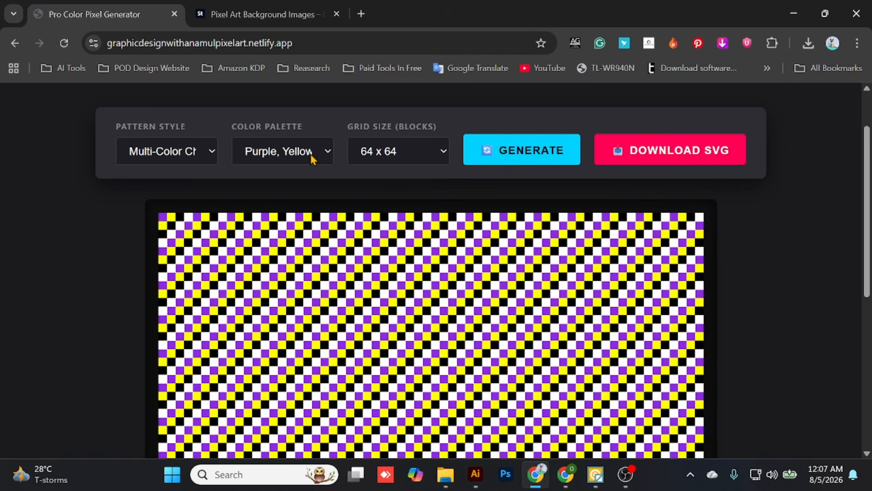
pyautogui.click(312, 156)
pyautogui.click(314, 247)
pyautogui.click(491, 149)
# Generate the Multi-Color style pattern with the Full Rainbow (Primary) palette and again with Red, Blue, Yellow, Black
pyautogui.click(315, 156)
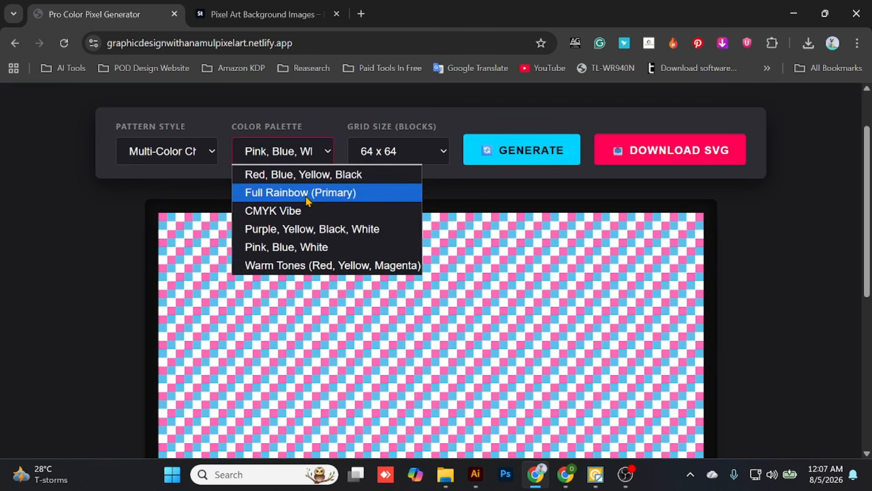
pyautogui.click(309, 193)
pyautogui.click(482, 160)
pyautogui.click(290, 163)
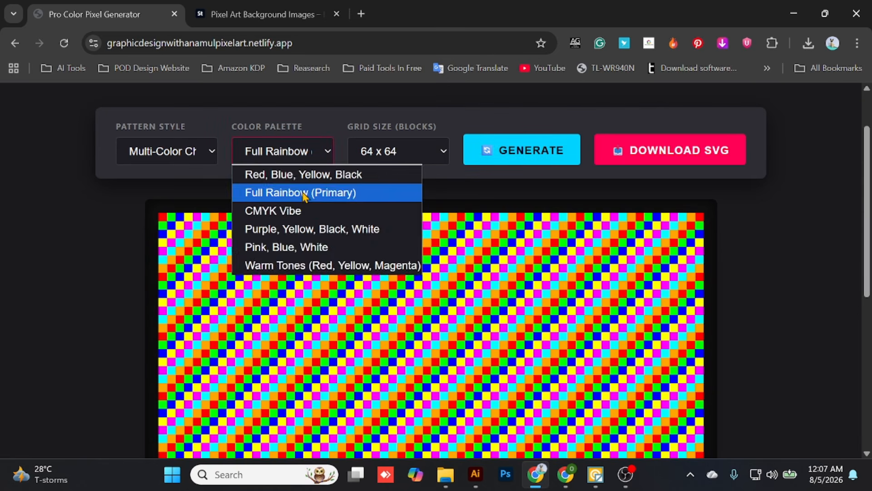
pyautogui.click(306, 195)
pyautogui.click(301, 154)
pyautogui.click(304, 175)
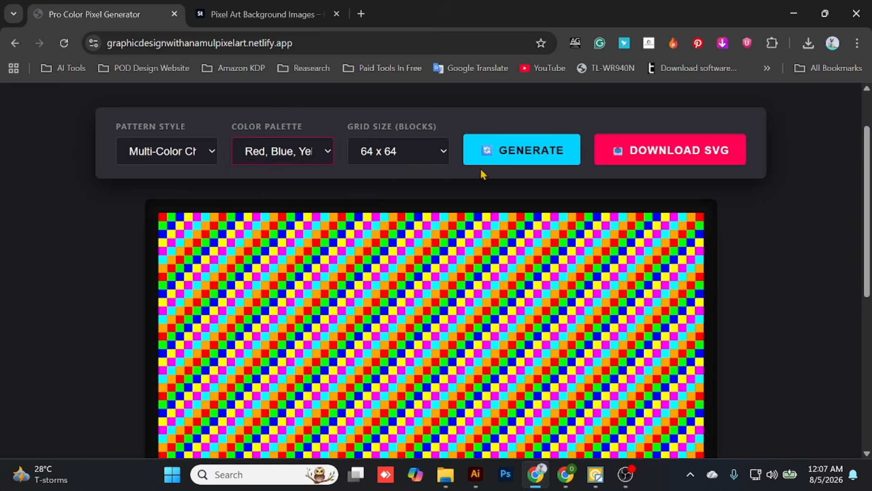
pyautogui.click(486, 159)
# Set the pattern style to Random Noise and generate it with the Red, Blue, Yellow, Black palette
pyautogui.click(156, 154)
pyautogui.click(191, 174)
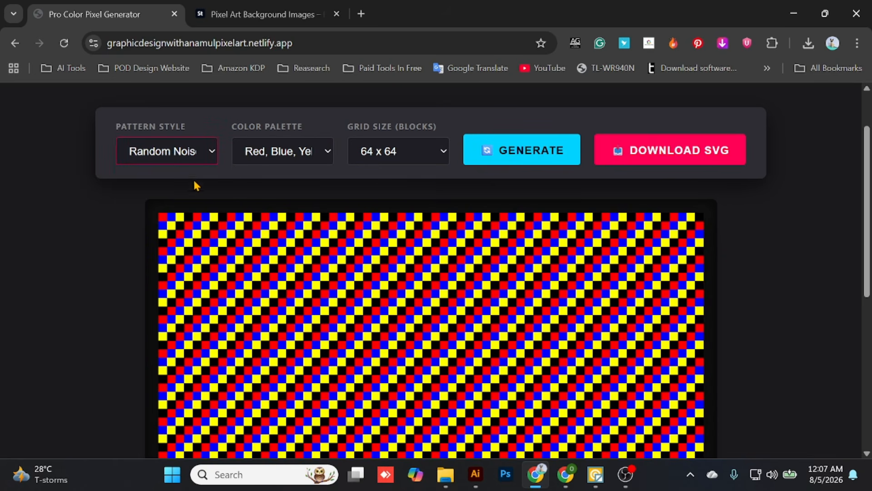
pyautogui.click(495, 152)
pyautogui.click(504, 156)
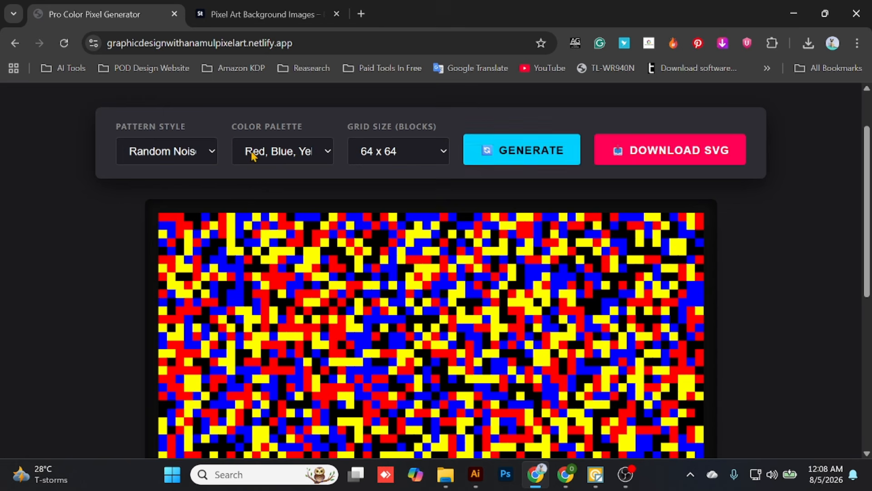
# Switch the random noise pattern to the Pink, Blue, White palette and generate it
pyautogui.click(253, 155)
pyautogui.click(292, 246)
pyautogui.click(526, 152)
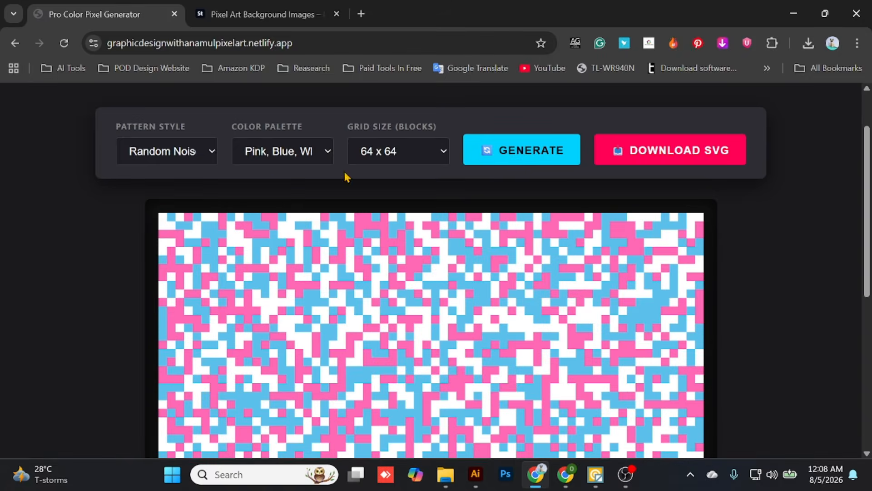
# Set the color palette to Warm Tones (Red, Yellow, Magenta) and generate several random noise variations
pyautogui.click(270, 164)
pyautogui.click(291, 263)
pyautogui.click(493, 159)
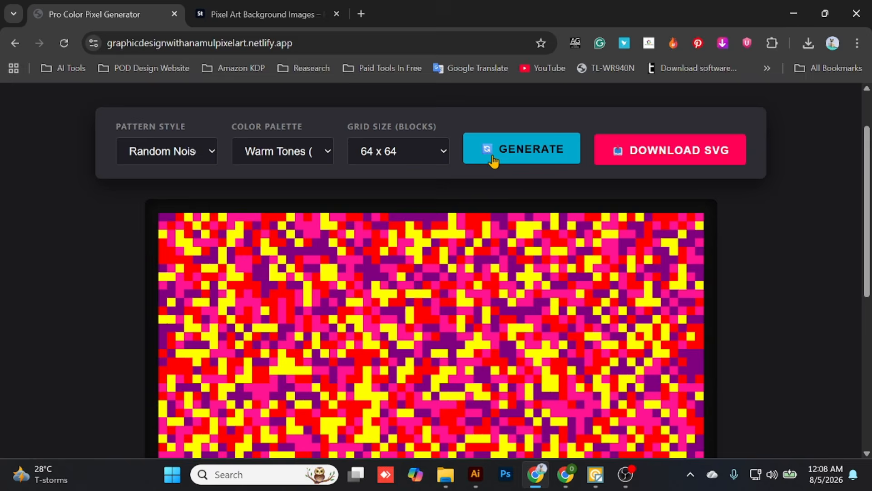
pyautogui.click(493, 160)
pyautogui.click(493, 159)
pyautogui.click(492, 160)
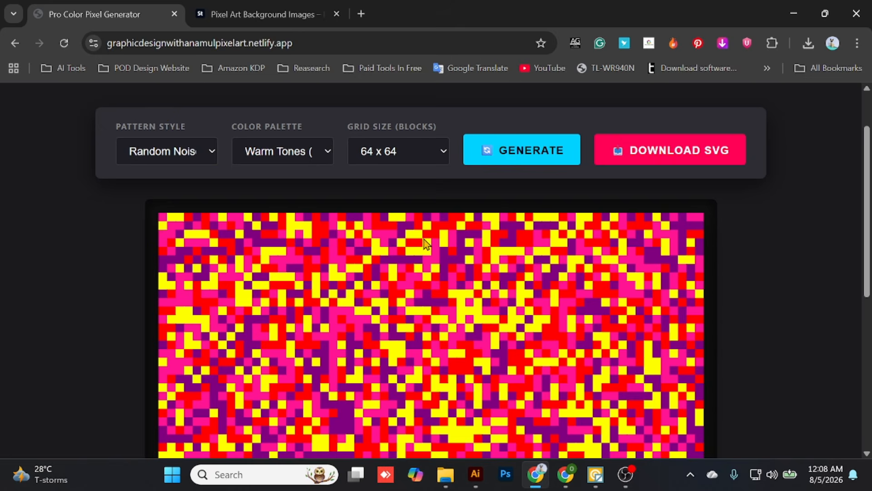
# Look over the Warm Tones pattern preview and download it as an SVG
pyautogui.scroll(2, 219, 216)
pyautogui.scroll(-3, 727, 218)
pyautogui.scroll(3, 641, 271)
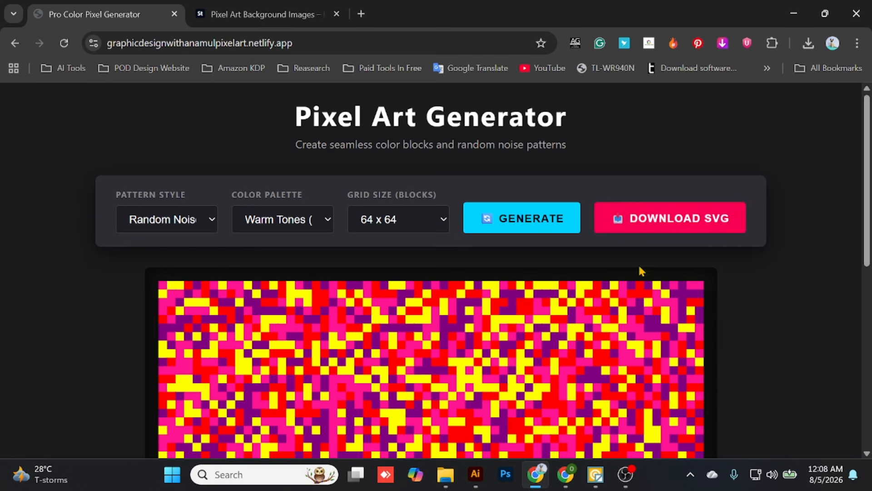
pyautogui.click(680, 225)
# Set the color palette to Full Rainbow (Primary), generate a new pattern and download it as an SVG
pyautogui.click(317, 222)
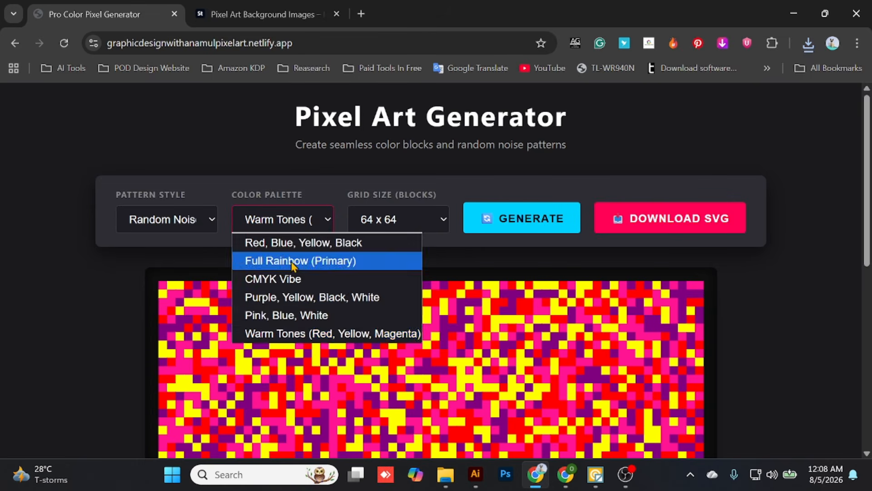
pyautogui.click(298, 259)
pyautogui.click(679, 227)
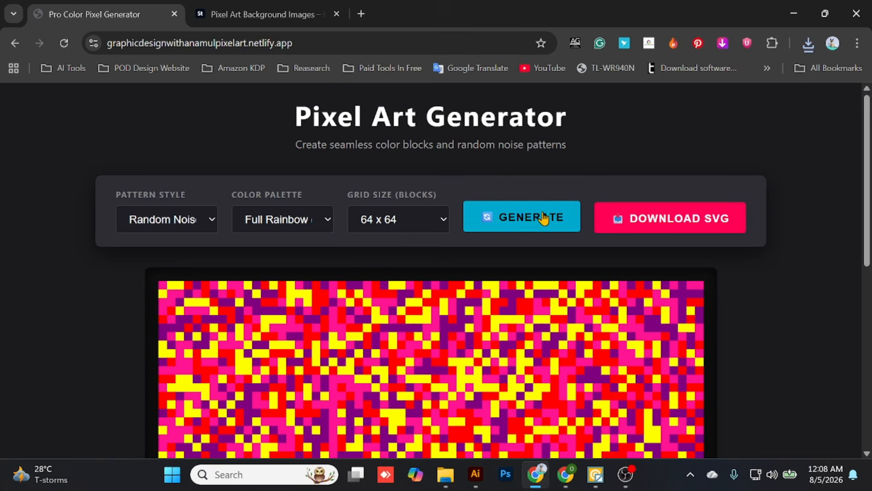
pyautogui.click(559, 218)
pyautogui.click(670, 230)
# Set the color palette to Red, Blue, Yellow, Black, generate a new pattern and download it as an SVG
pyautogui.click(254, 222)
pyautogui.click(333, 243)
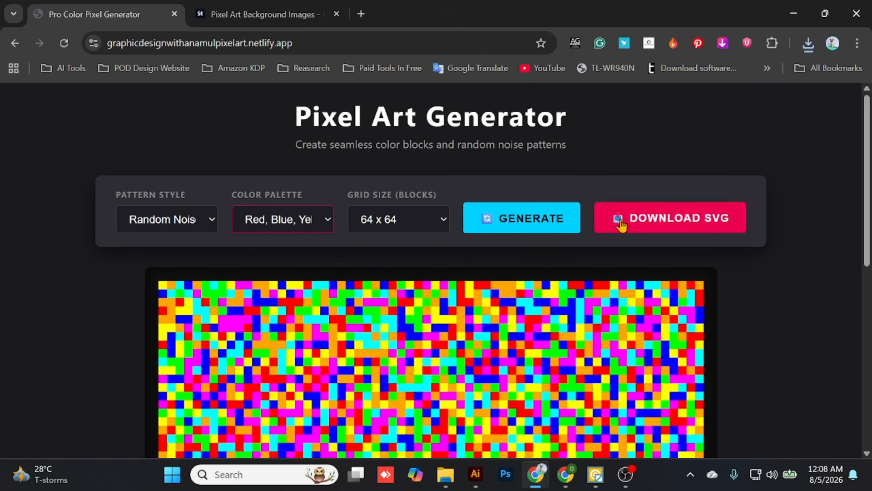
pyautogui.click(574, 219)
pyautogui.click(653, 233)
# Set the color palette to Purple, Yellow, Black, White, generate a new pattern and download it as an SVG
pyautogui.click(254, 220)
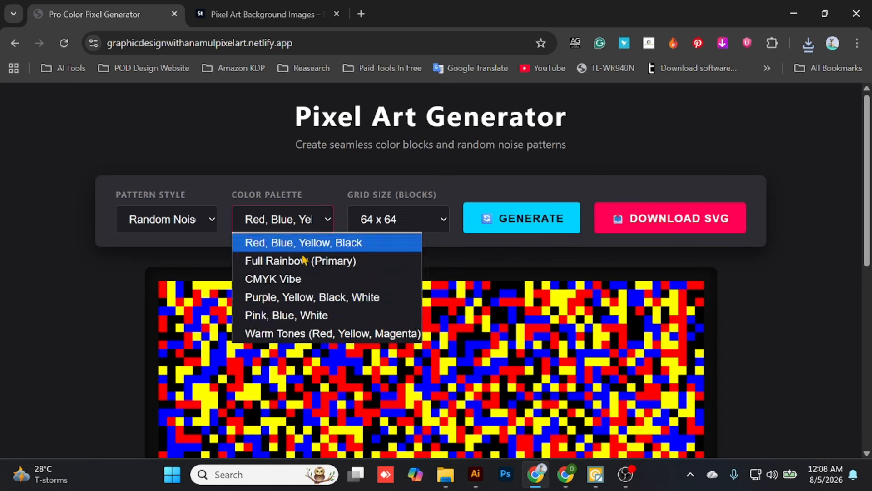
pyautogui.click(321, 296)
pyautogui.click(536, 223)
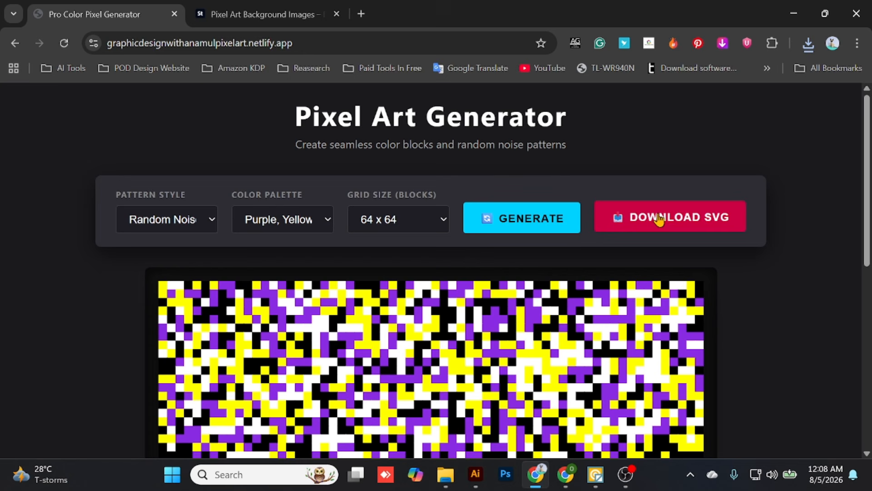
pyautogui.click(614, 232)
# Switch to File Explorer and open the Pixel Art Background folder inside Microstock Files on New Volume (E:)
pyautogui.click(763, 99)
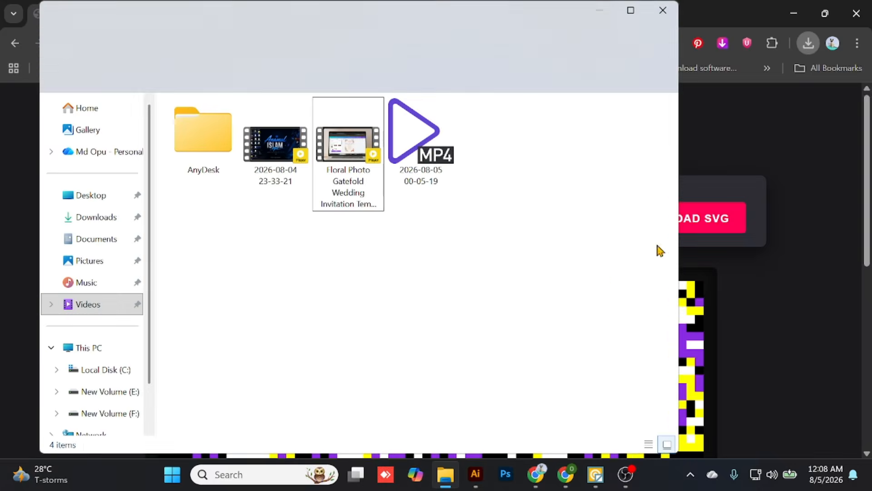
pyautogui.scroll(-1, 97, 343)
pyautogui.click(107, 343)
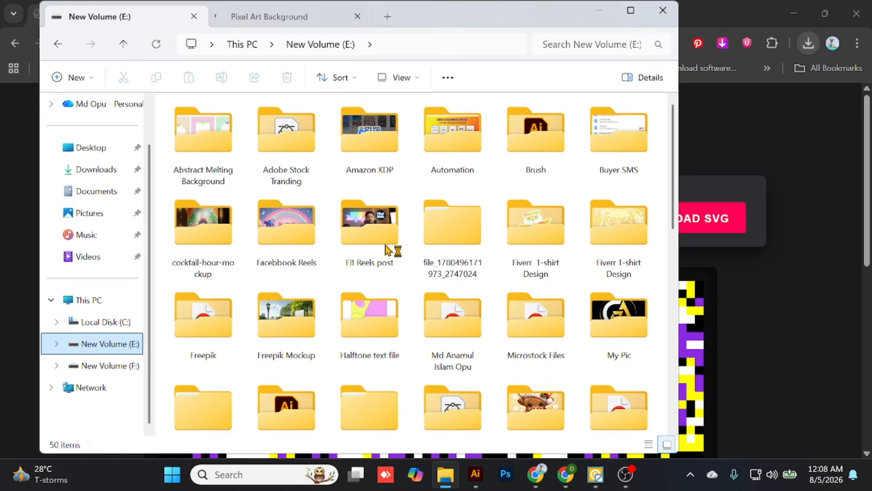
pyautogui.click(636, 15)
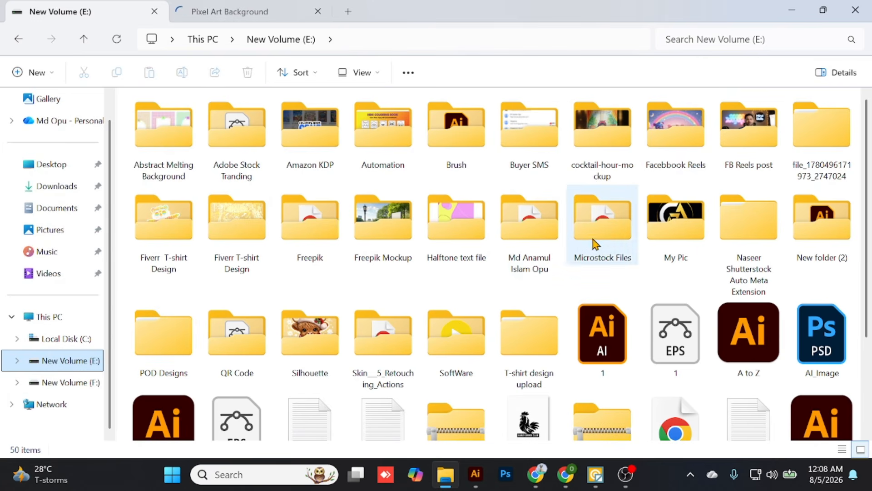
pyautogui.click(533, 243)
pyautogui.doubleClick(614, 236)
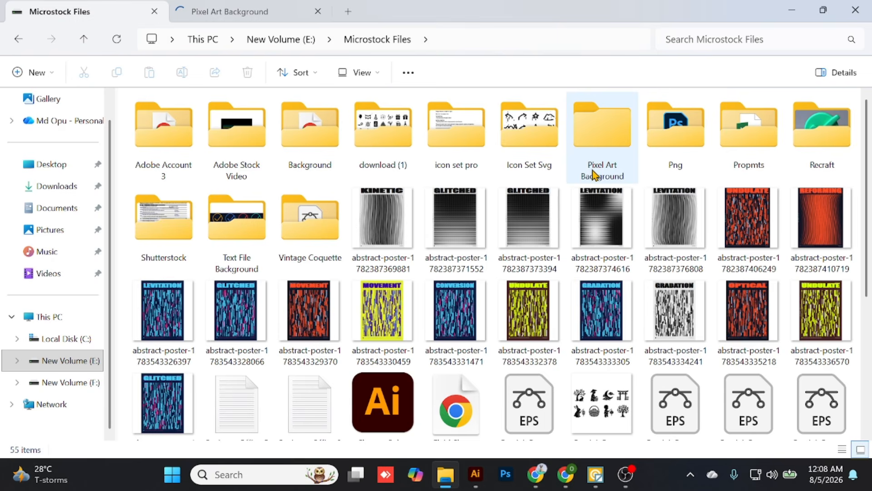
pyautogui.doubleClick(615, 138)
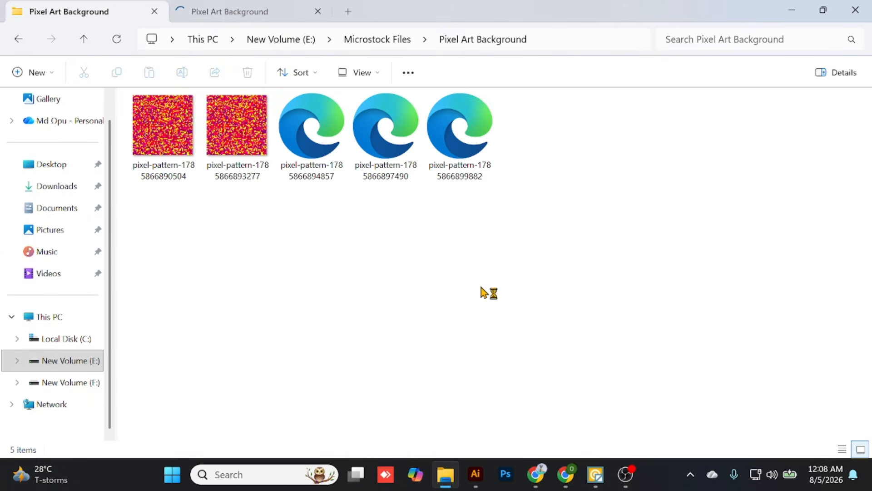
pyautogui.click(251, 161)
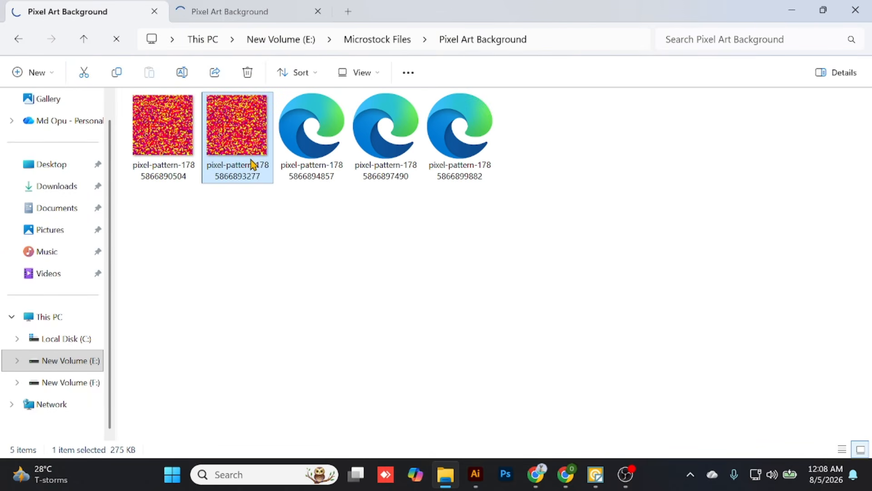
pyautogui.press('Delete')
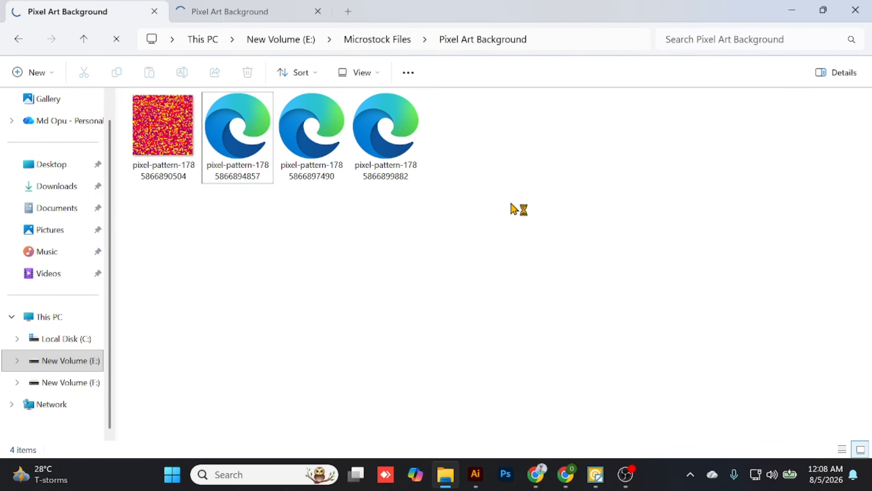
pyautogui.moveTo(516, 207); pyautogui.dragTo(145, 143)
pyautogui.click(315, 288)
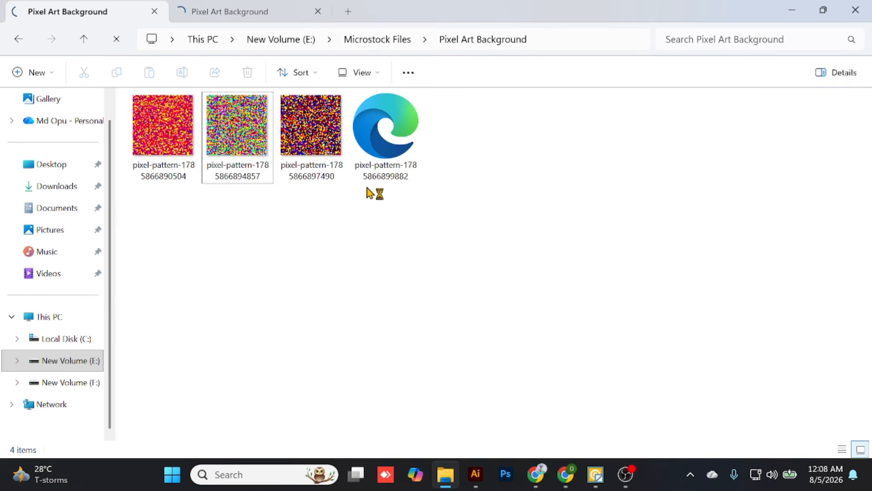
# Open the EPS GROUP folder inside Tools on New Volume (F:) in the second Explorer tab, and return to the Pixel Art Generator
pyautogui.click(239, 20)
pyautogui.click(84, 410)
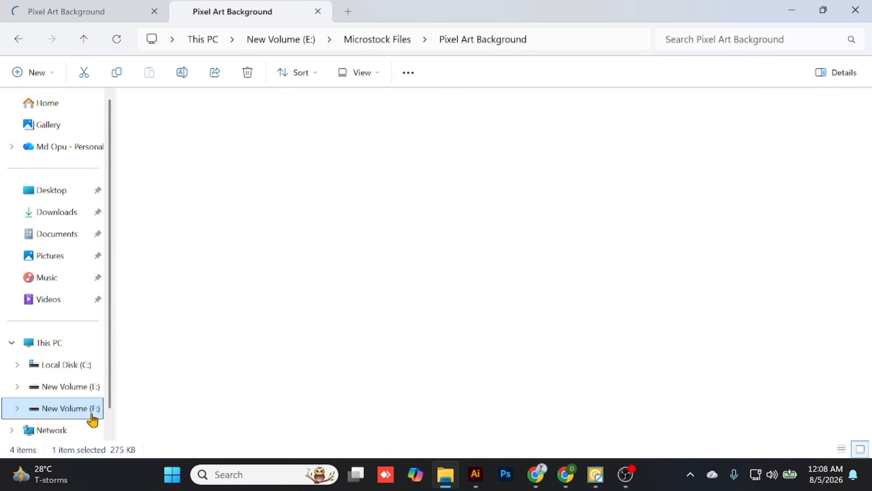
pyautogui.doubleClick(307, 361)
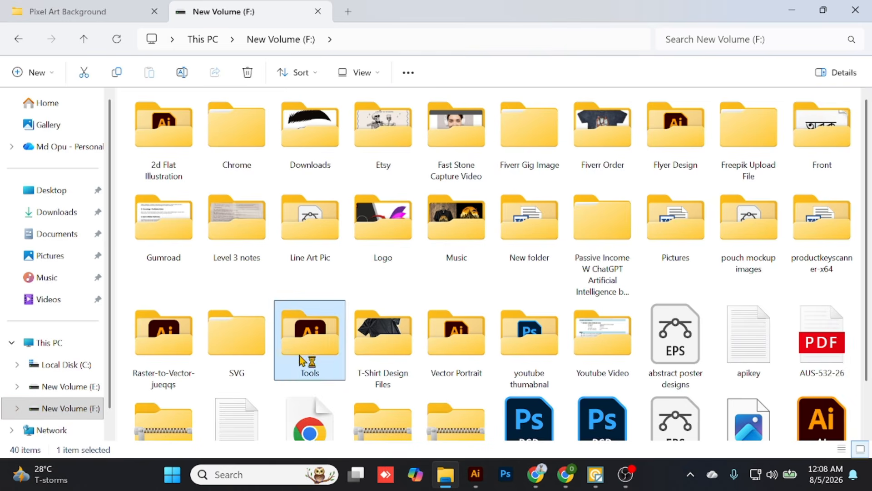
pyautogui.doubleClick(545, 169)
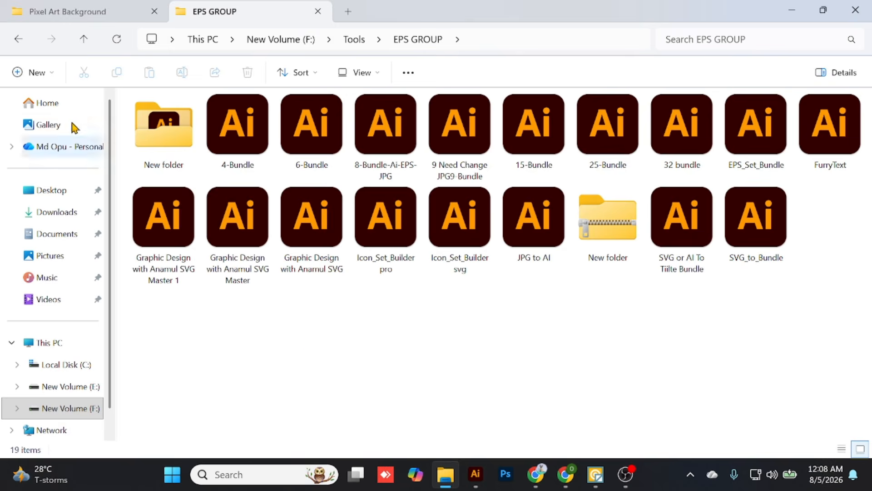
pyautogui.click(72, 15)
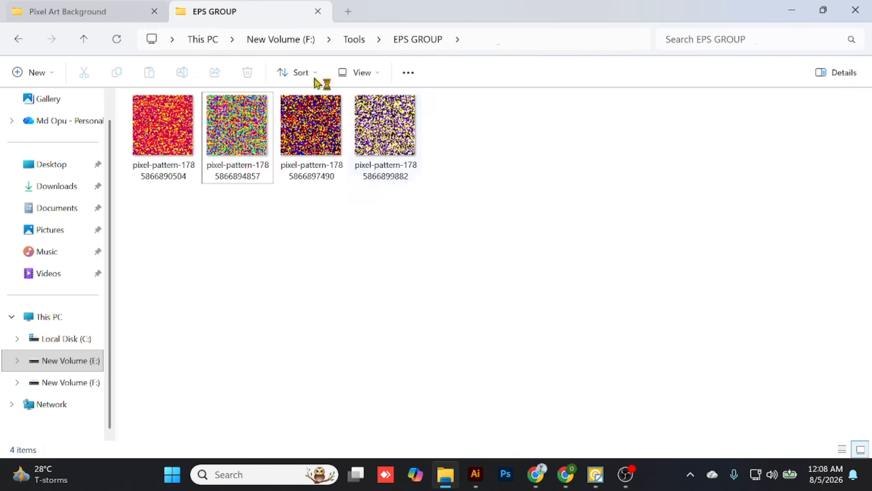
pyautogui.click(796, 12)
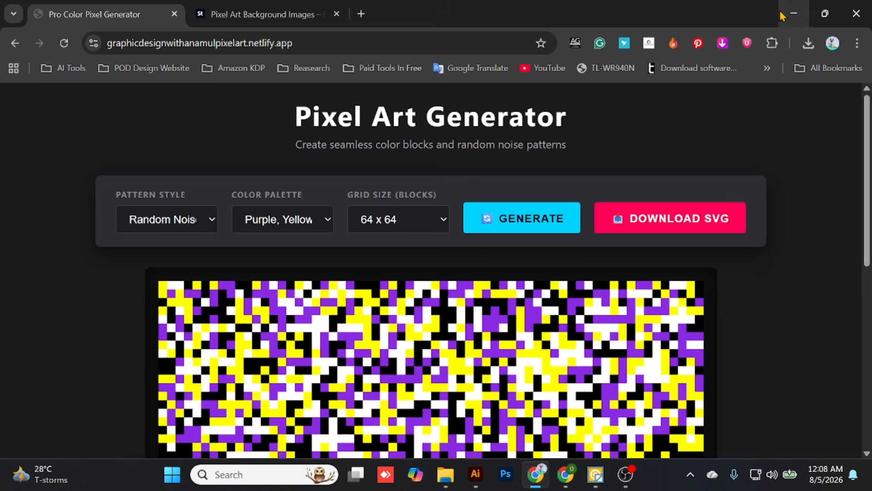
# Open the four pixel-pattern SVG files from the Pixel Art Background folder in Illustrator
pyautogui.click(794, 13)
pyautogui.moveTo(445, 483)
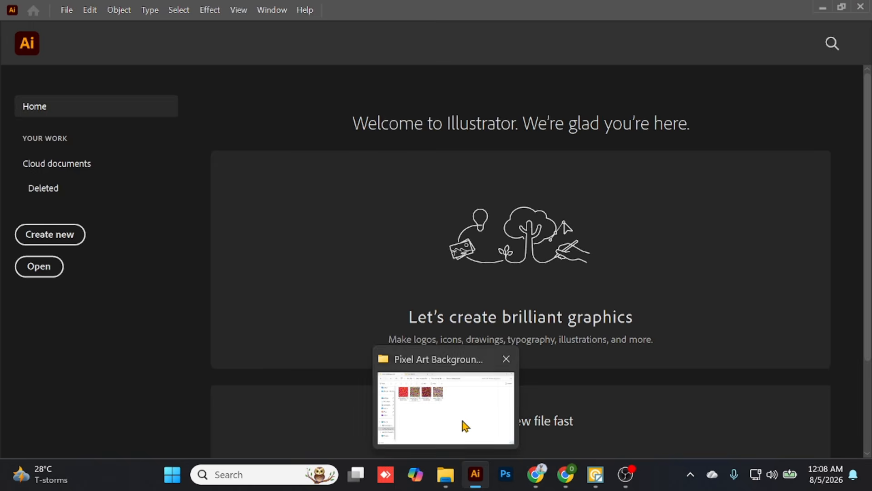
pyautogui.click(461, 425)
pyautogui.moveTo(451, 243); pyautogui.dragTo(341, 291)
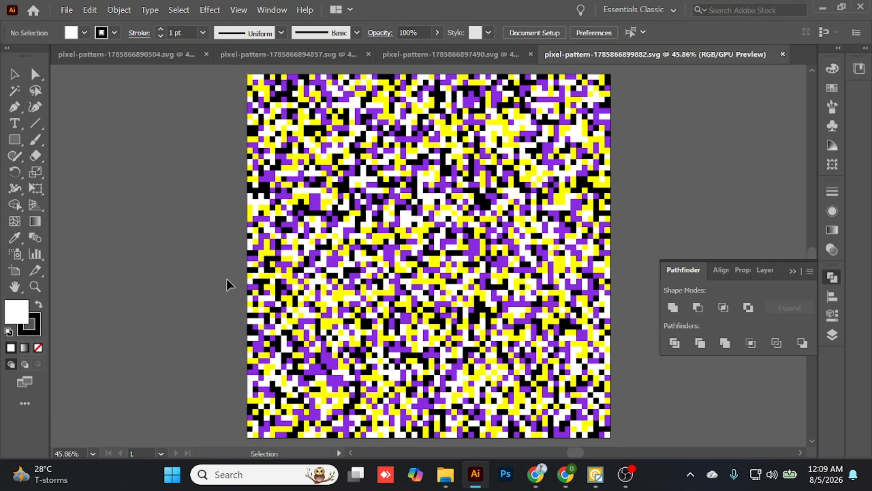
# Try moving the ungrouped purple and yellow pattern off the artboard and pulling single squares out of it, and undo these moves
pyautogui.click(395, 257)
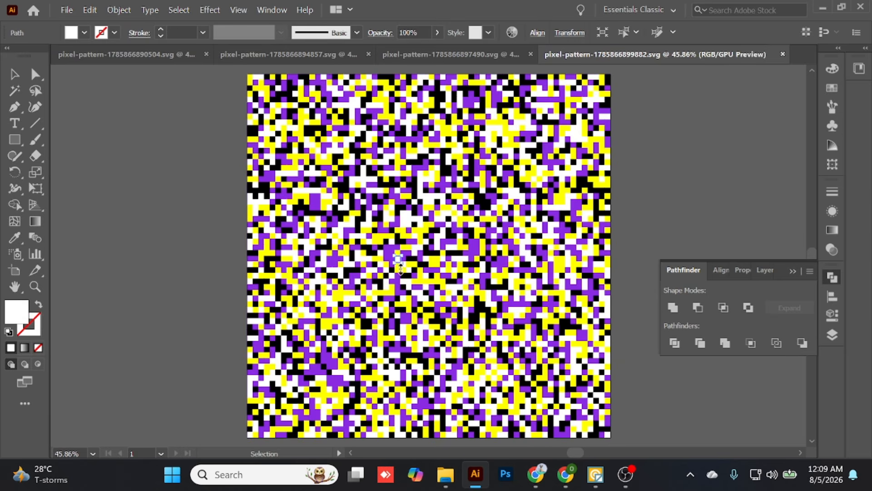
pyautogui.hotkey('ctrl', 'a')
pyautogui.moveTo(378, 276); pyautogui.dragTo(197, 230)
pyautogui.moveTo(242, 246); pyautogui.dragTo(242, 246)
pyautogui.click(464, 244)
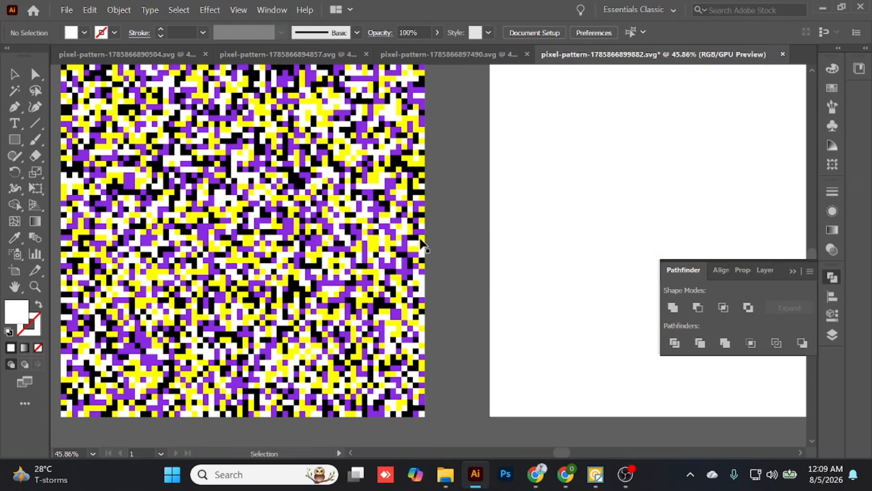
pyautogui.moveTo(440, 236); pyautogui.dragTo(443, 214)
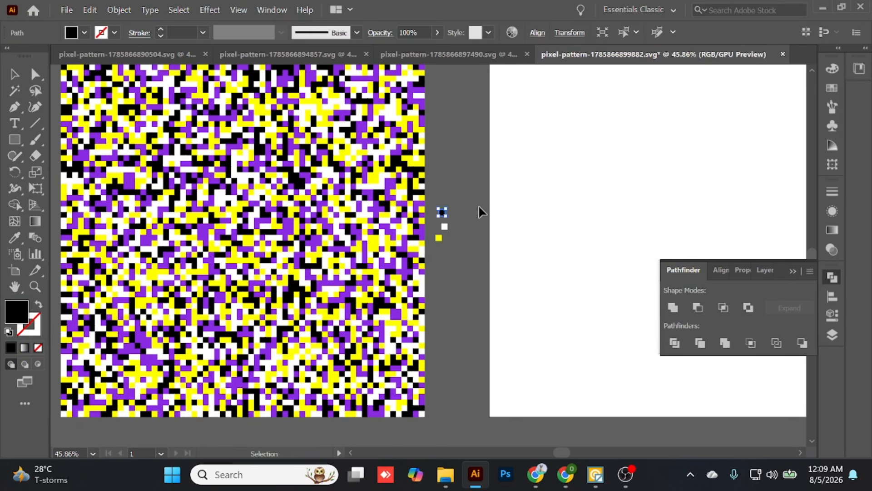
pyautogui.click(475, 228)
pyautogui.hotkey('ctrl', 'z')
pyautogui.hotkey('ctrl', 'z')
pyautogui.hotkey('ctrl', 'z')
pyautogui.hotkey('ctrl', 'z')
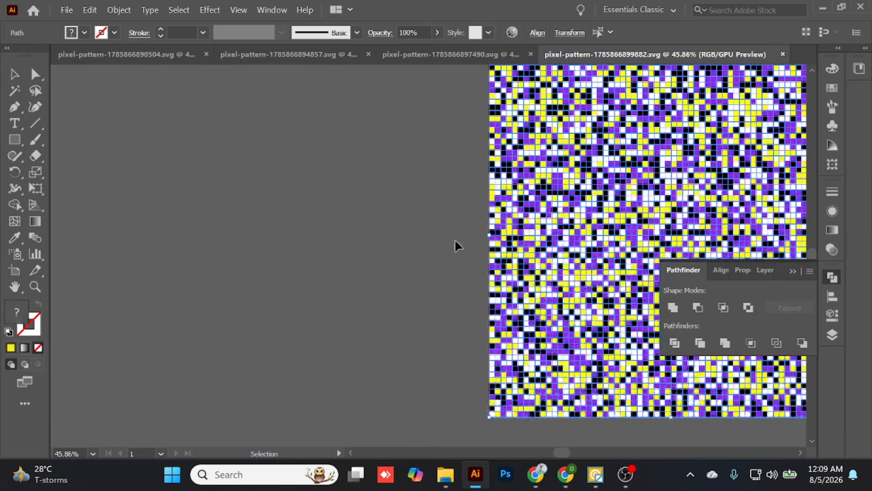
# Select all the squares of the purple and yellow pattern and combine them into one group
pyautogui.scroll(-3, 415, 241)
pyautogui.moveTo(423, 238); pyautogui.dragTo(237, 248)
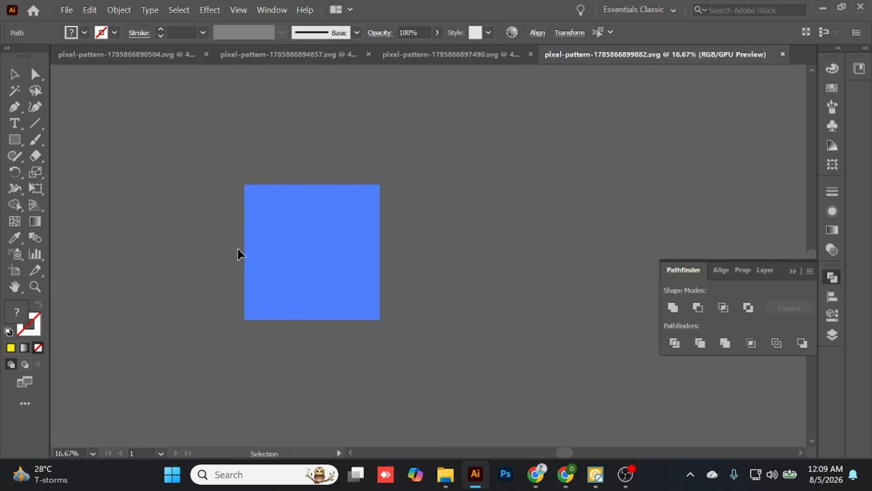
pyautogui.press('a')
pyautogui.hotkey('ctrl', 'z')
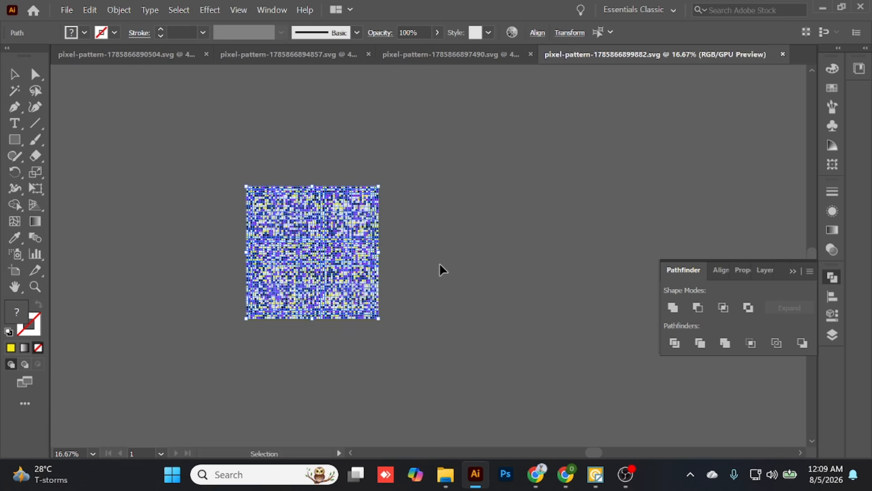
pyautogui.hotkey('ctrl', 'shift', 'z')
pyautogui.press('v')
pyautogui.click(413, 230)
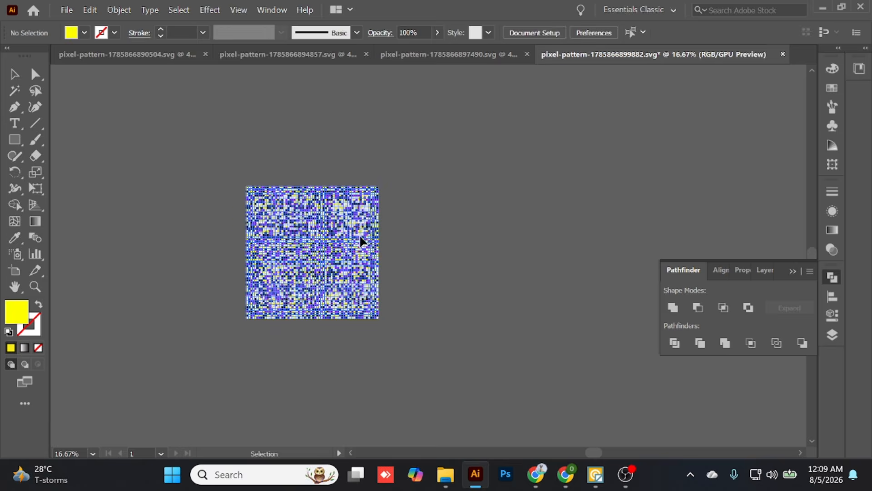
# Test-move the grouped pattern beside the artboard and undo the move
pyautogui.moveTo(357, 235); pyautogui.dragTo(501, 231)
pyautogui.click(553, 241)
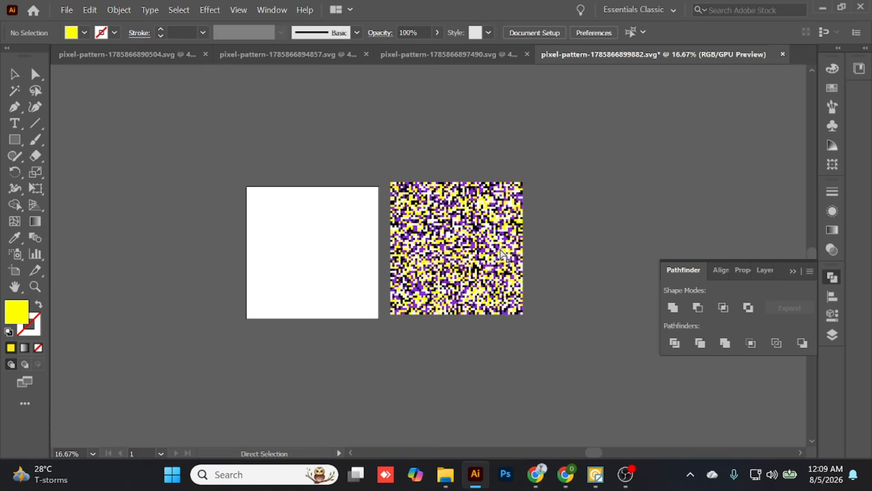
pyautogui.hotkey('ctrl', 'z')
pyautogui.click(438, 250)
# Set the artboard's width and height to 4000 pt each
pyautogui.scroll(2, 155, 268)
pyautogui.moveTo(195, 273); pyautogui.dragTo(125, 278)
pyautogui.doubleClick(16, 271)
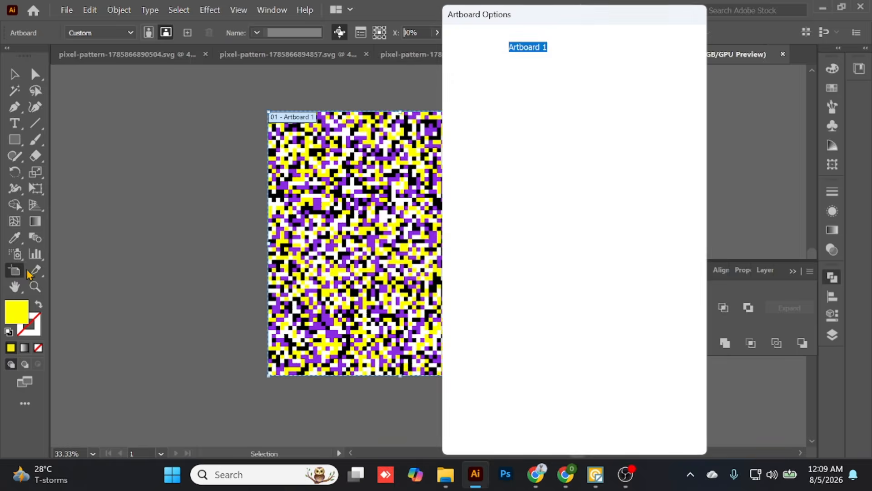
pyautogui.press('Tab')
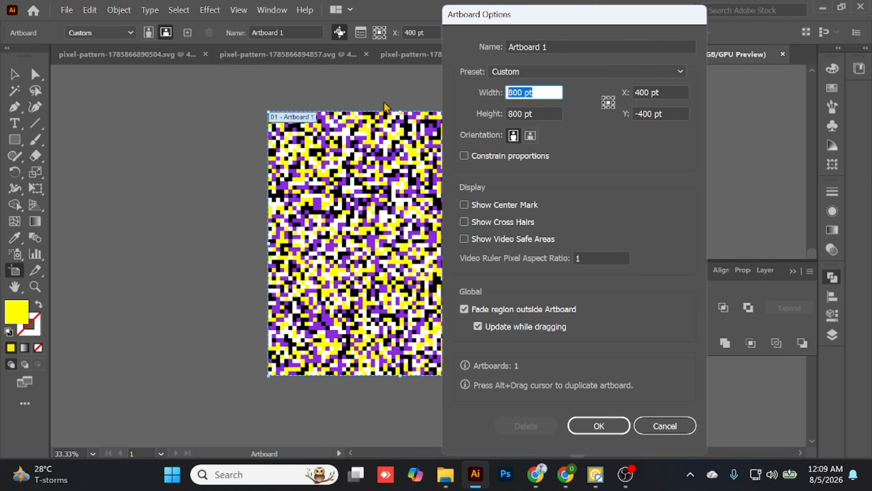
pyautogui.write('4000')
pyautogui.press('Tab')
pyautogui.write('400')
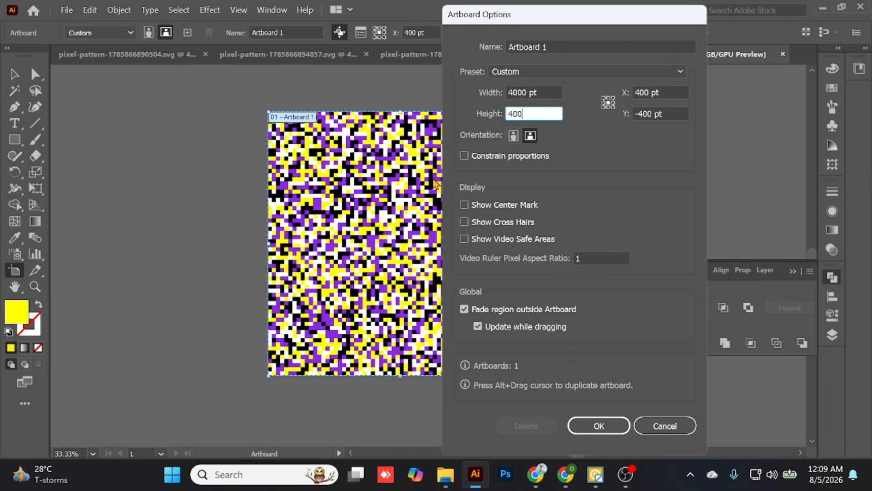
pyautogui.write('0')
pyautogui.click(587, 425)
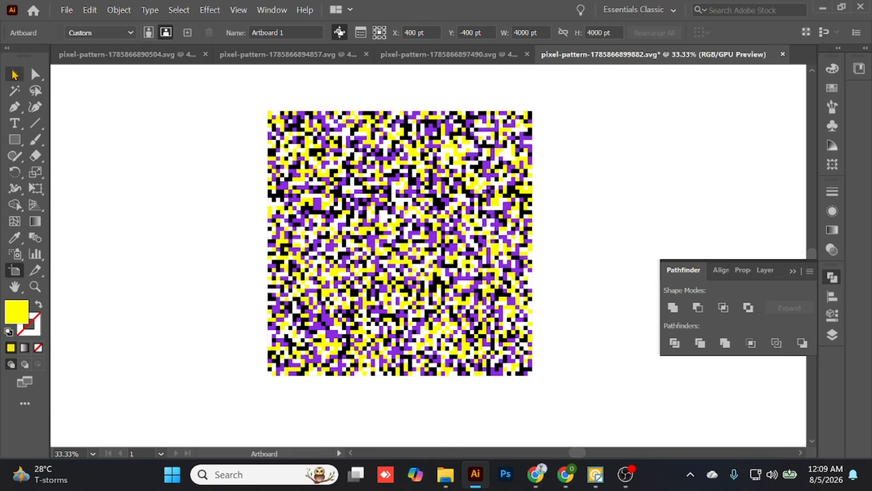
# Enlarge the grouped pattern from its centre until it almost fills the artboard
pyautogui.click(13, 71)
pyautogui.scroll(-4, 188, 200)
pyautogui.moveTo(207, 197); pyautogui.dragTo(241, 241)
pyautogui.moveTo(193, 170); pyautogui.dragTo(416, 379)
pyautogui.click(537, 33)
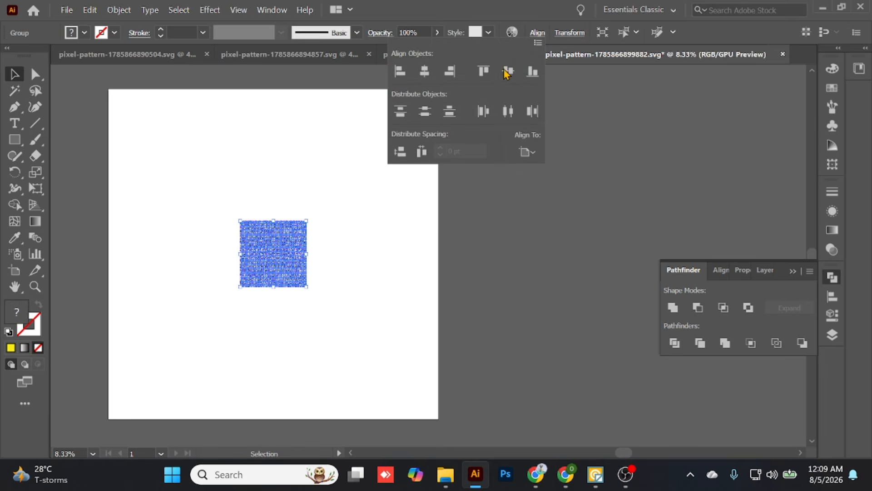
pyautogui.moveTo(307, 254); pyautogui.dragTo(433, 268)
pyautogui.click(506, 247)
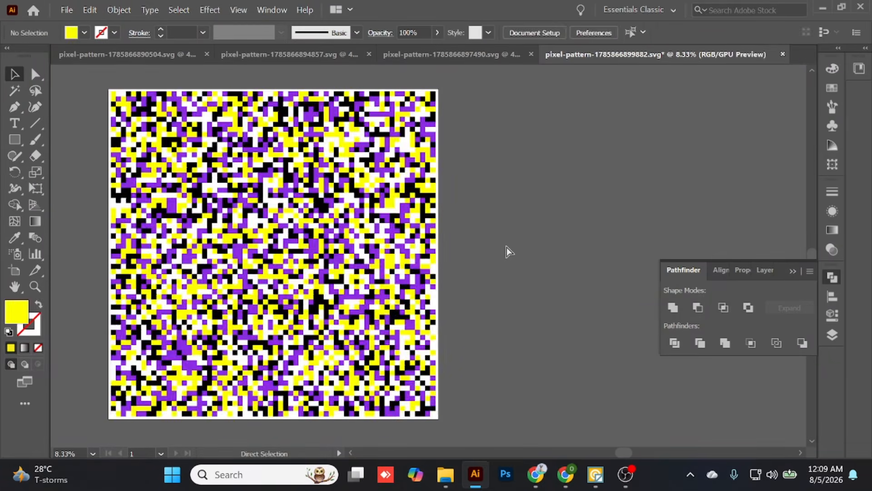
# Undo the pattern enlargement and the artboard resize
pyautogui.hotkey('ctrl', 'z')
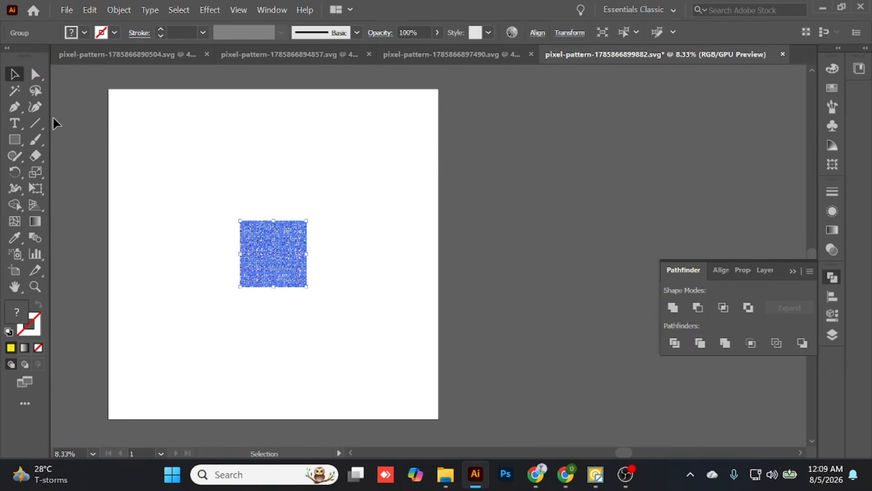
pyautogui.click(85, 117)
pyautogui.hotkey('ctrl', 'z')
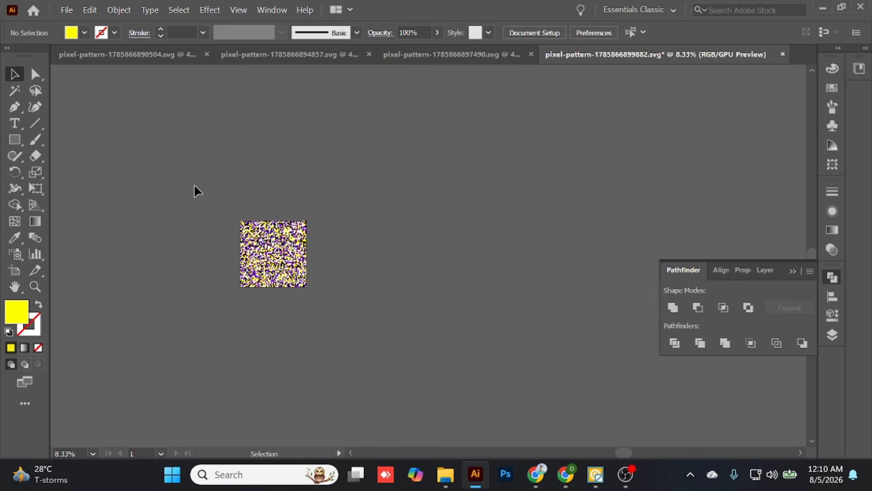
# Check the artboard's dimensions in the Artboard Options without changing them
pyautogui.hotkey('shift', 'o')
pyautogui.press('Return')
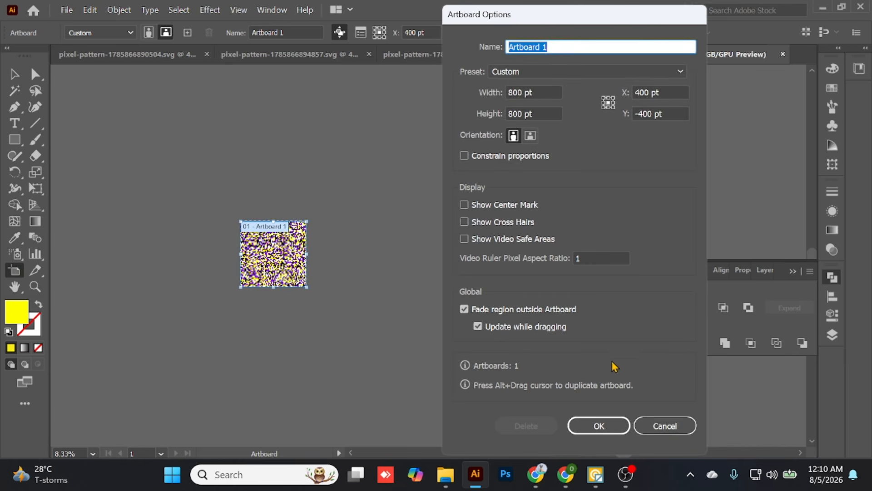
pyautogui.click(666, 425)
pyautogui.click(13, 78)
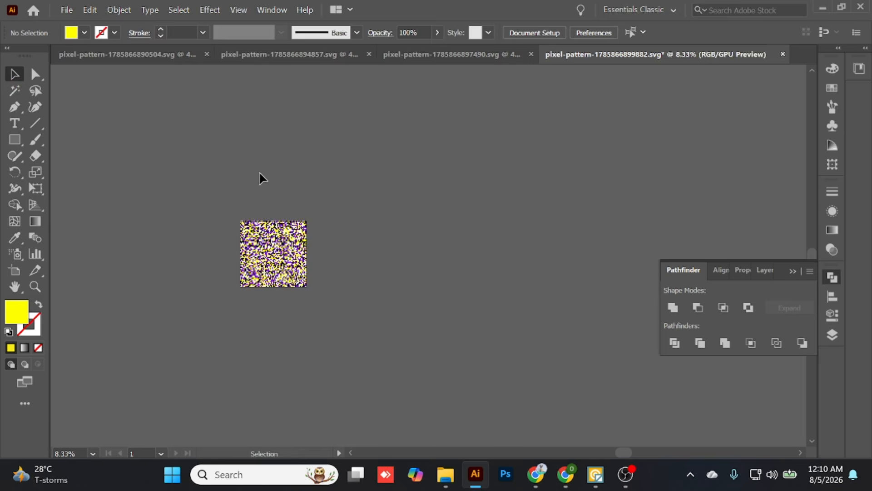
# Check that the purple and yellow pattern selects as one group, and save and close pixel-pattern-1785866899882.svg
pyautogui.scroll(3, 264, 189)
pyautogui.moveTo(275, 248); pyautogui.dragTo(285, 158)
pyautogui.click(295, 241)
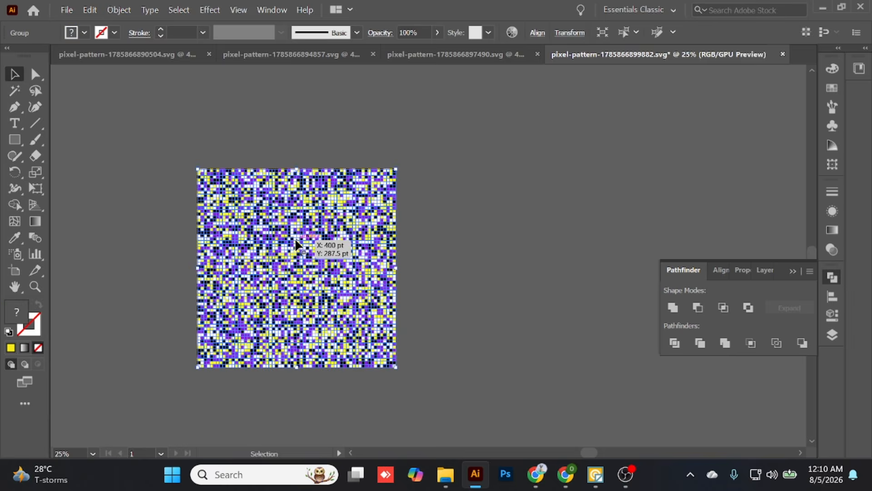
pyautogui.click(570, 244)
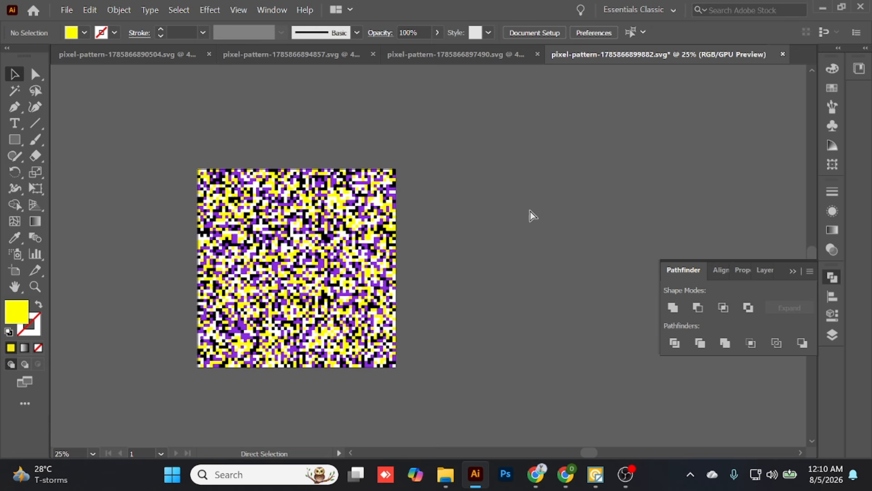
pyautogui.hotkey('ctrl', 's')
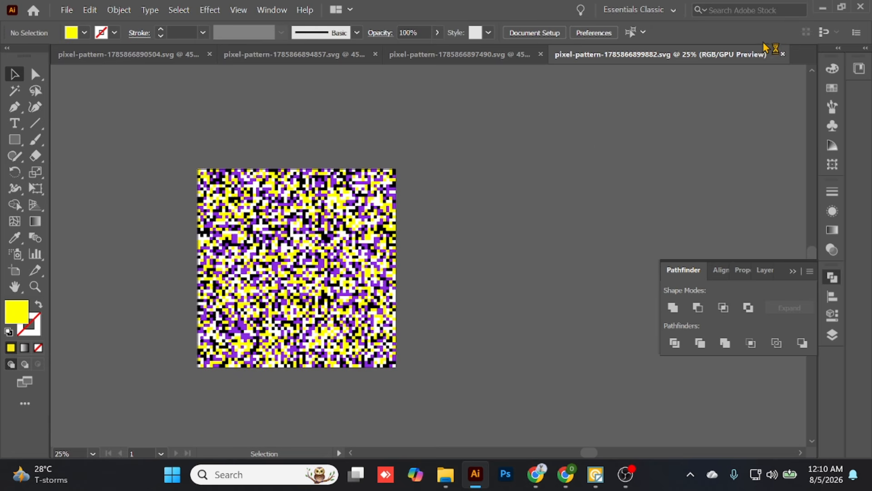
pyautogui.click(783, 56)
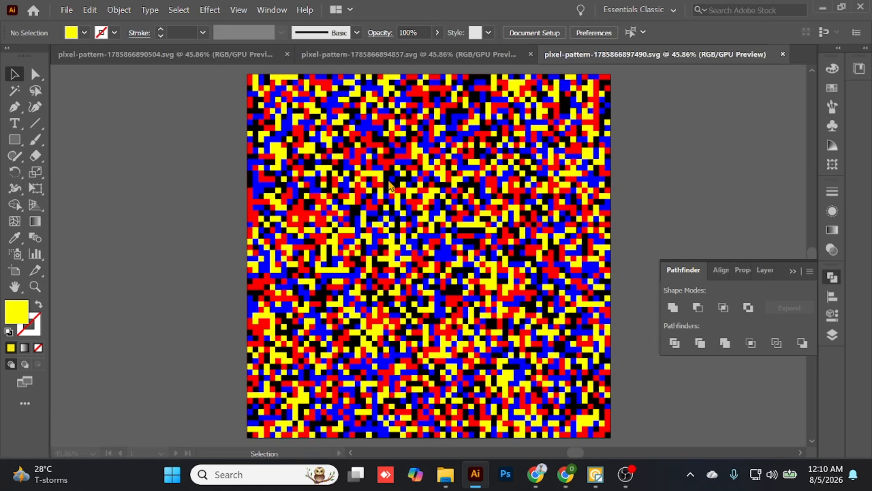
# Group all the squares in pixel-pattern-1785866897490.svg, and save and close the file
pyautogui.hotkey('ctrl', 'a')
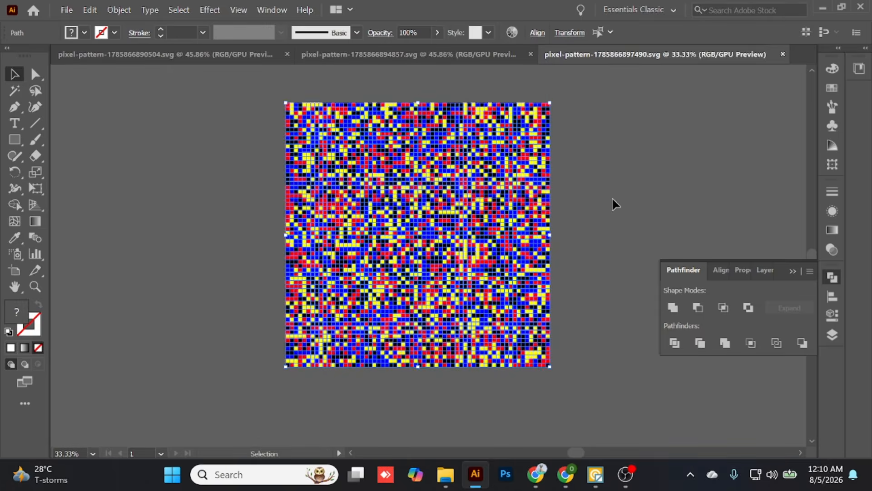
pyautogui.hotkey('ctrl', 'g')
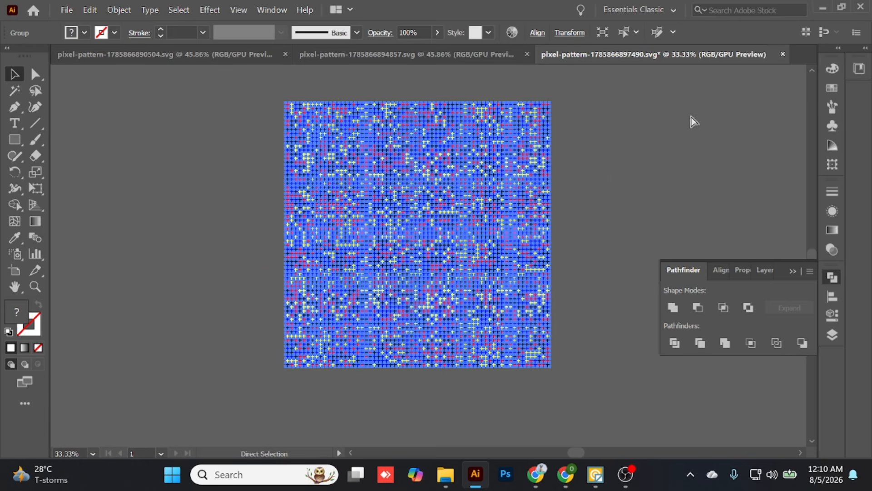
pyautogui.hotkey('ctrl', 's')
pyautogui.click(727, 93)
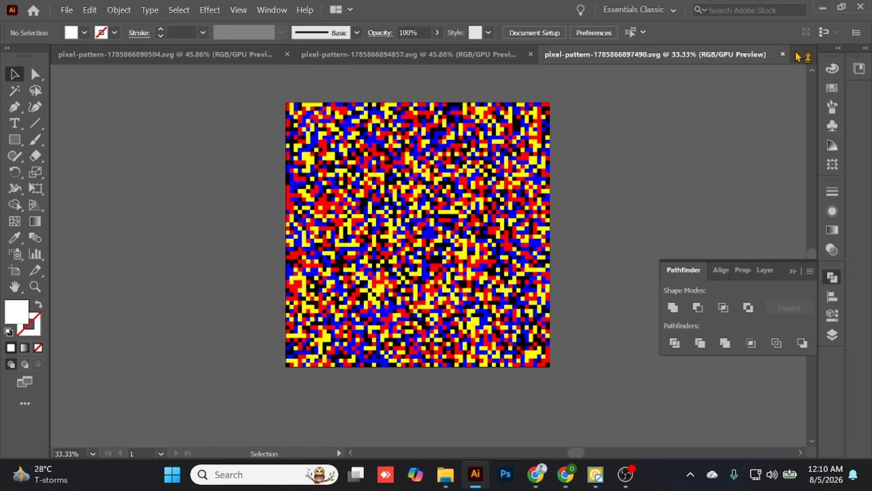
pyautogui.click(783, 55)
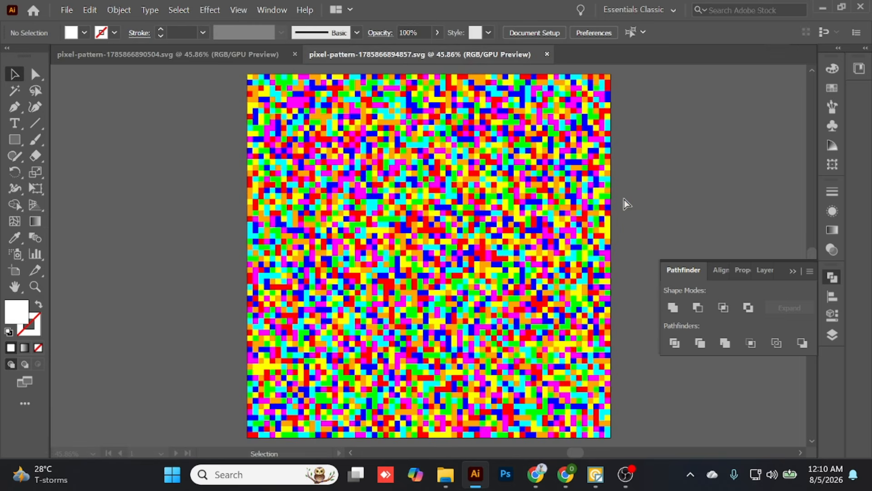
# Group all the squares in pixel-pattern-1785866894857.svg, and save and close the file
pyautogui.hotkey('ctrl', 'a')
pyautogui.hotkey('ctrl', 'g')
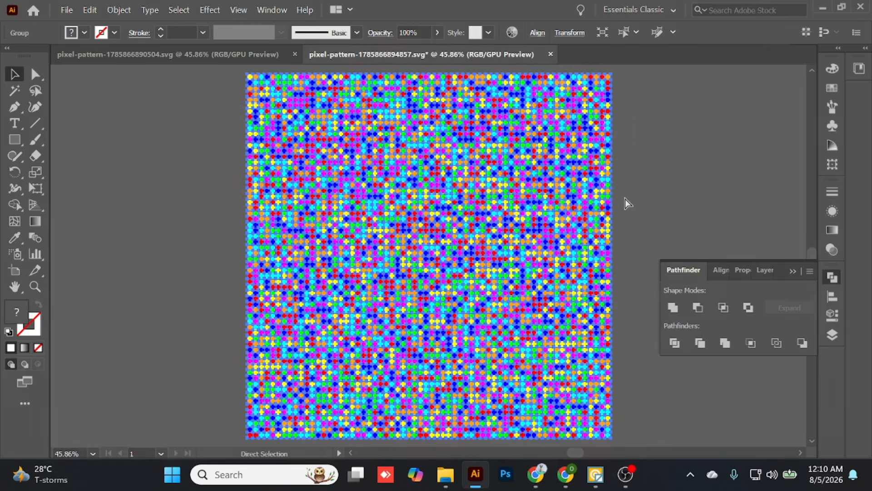
pyautogui.hotkey('ctrl', 's')
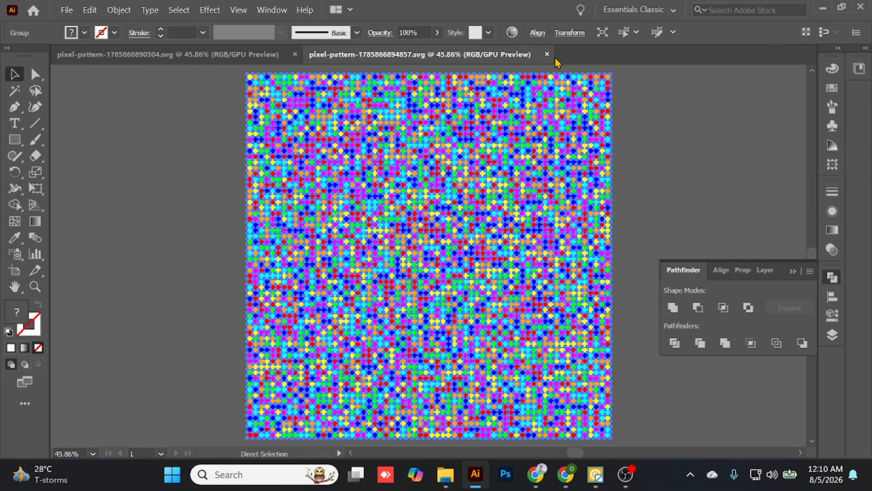
pyautogui.click(547, 54)
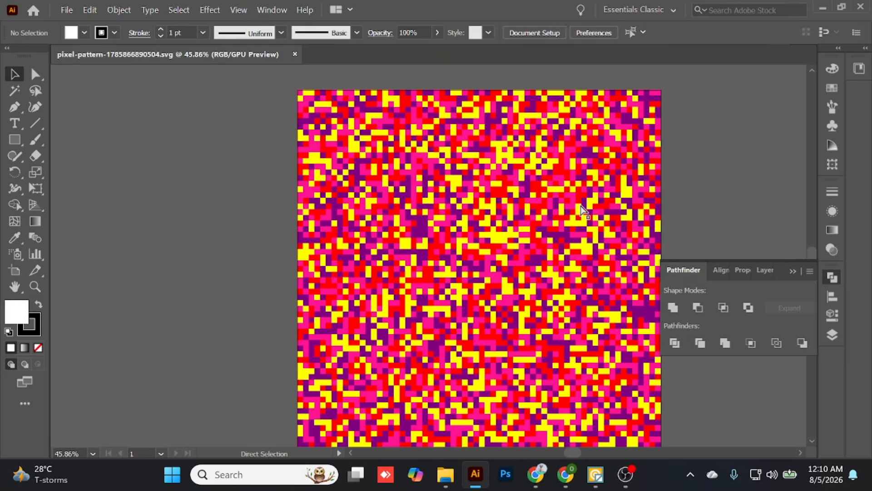
# Group all the squares in pixel-pattern-1785866890504.svg, save and close it, and return to the Pixel Art Background folder in File Explorer
pyautogui.click(581, 205)
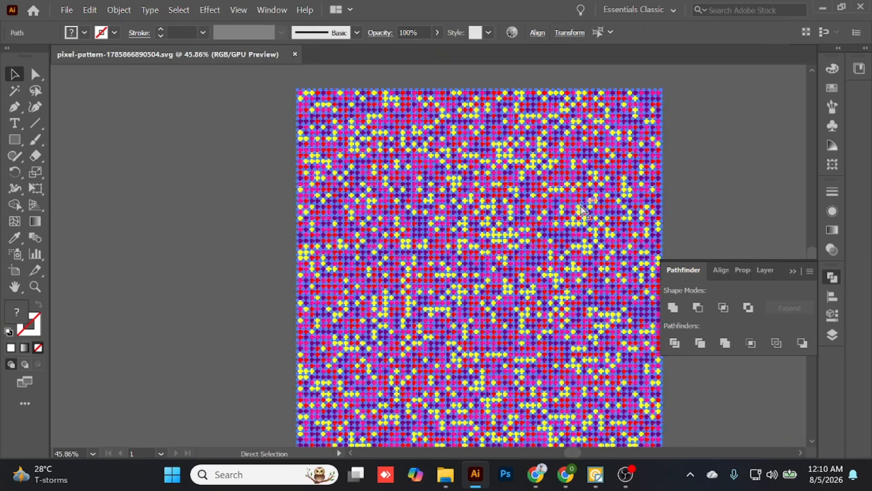
pyautogui.hotkey('ctrl', 'g')
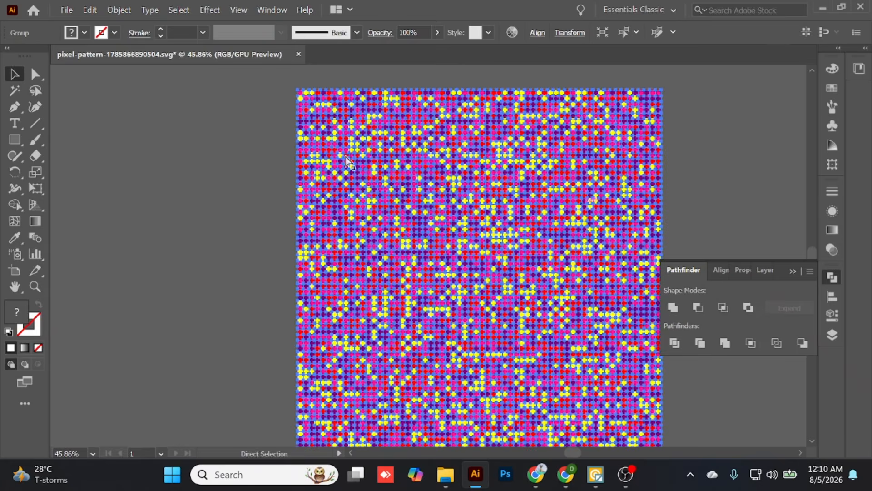
pyautogui.hotkey('ctrl', 's')
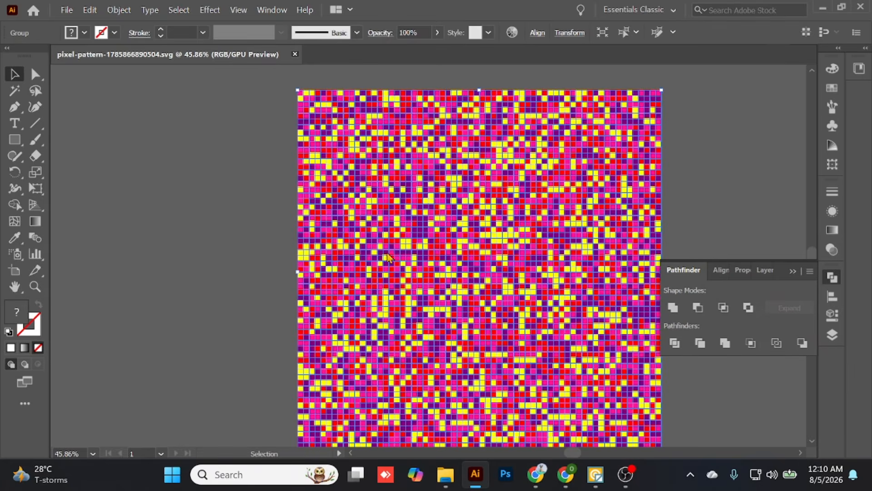
pyautogui.hotkey('ctrl', 'w')
pyautogui.moveTo(439, 486)
pyautogui.click(441, 416)
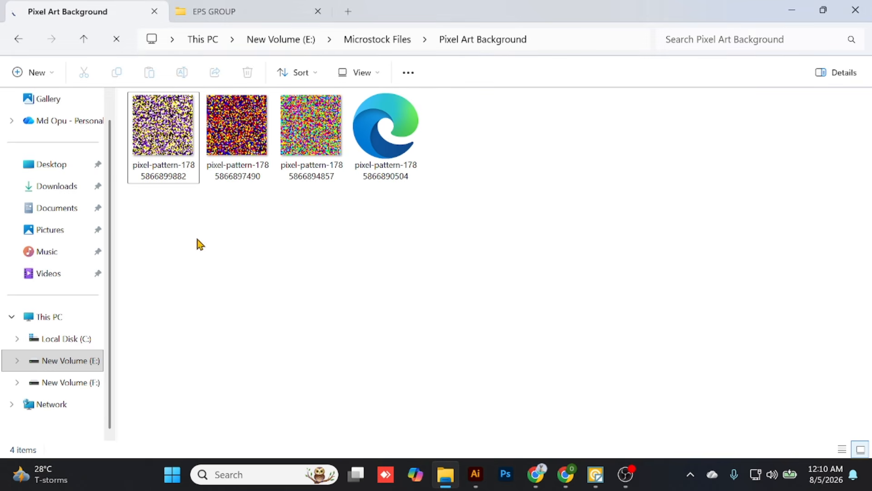
# Copy the Pixel Art Background folder's path and run the 4-Bundle script on E:\Microstock Files\Pixel Art Background in Illustrator
pyautogui.click(563, 42)
pyautogui.hotkey('ctrl', 'c')
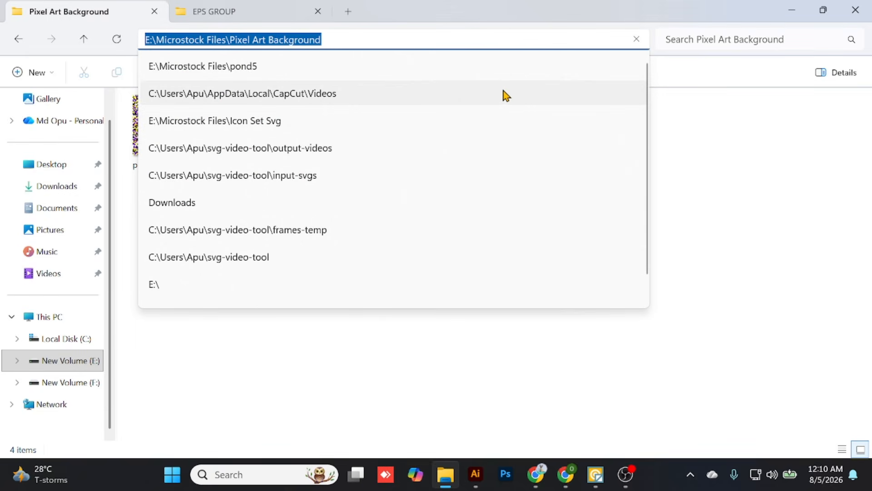
pyautogui.click(253, 14)
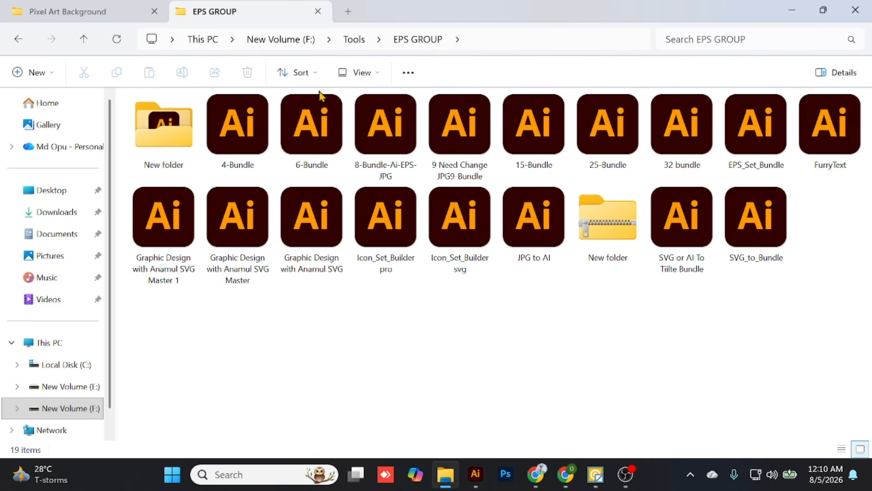
pyautogui.doubleClick(237, 153)
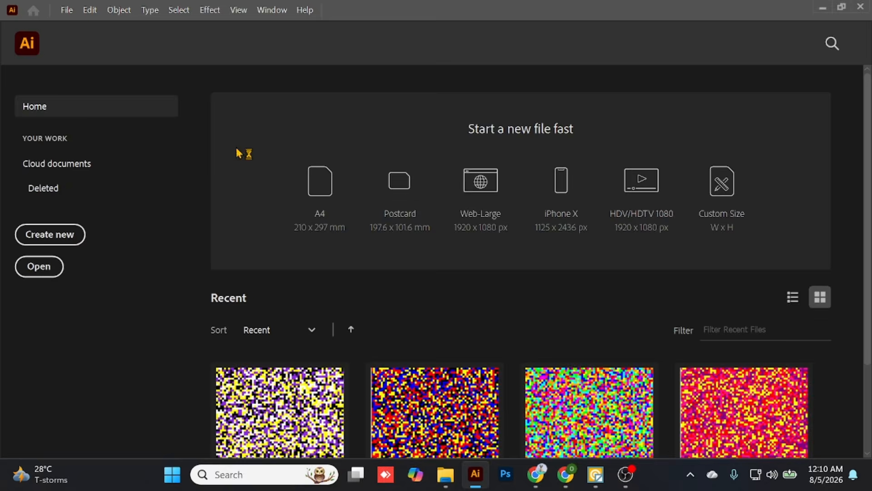
pyautogui.doubleClick(425, 294)
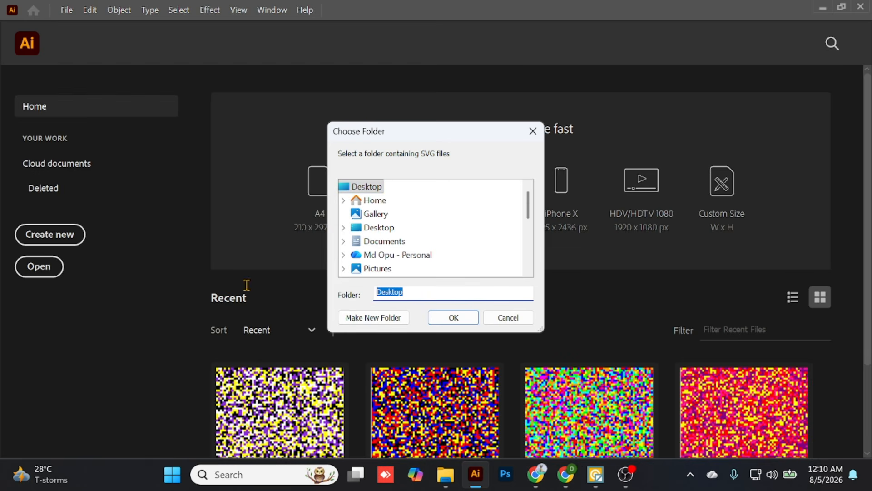
pyautogui.hotkey('ctrl', 'v')
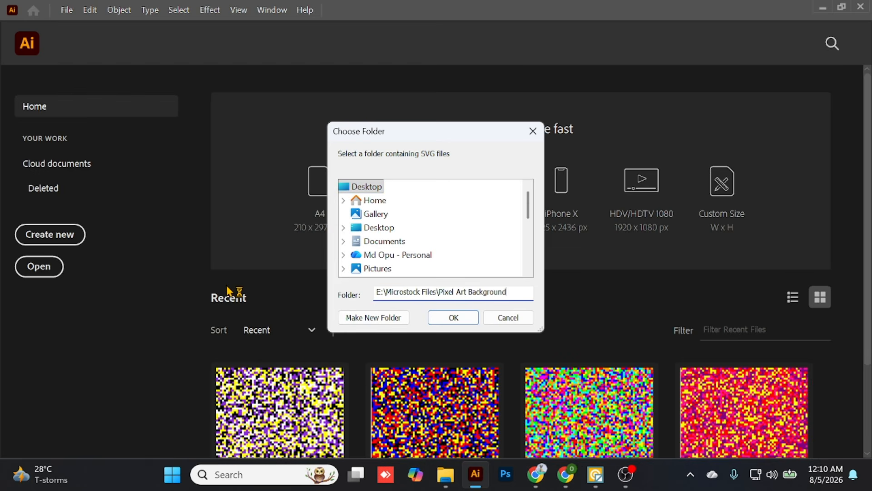
pyautogui.click(454, 317)
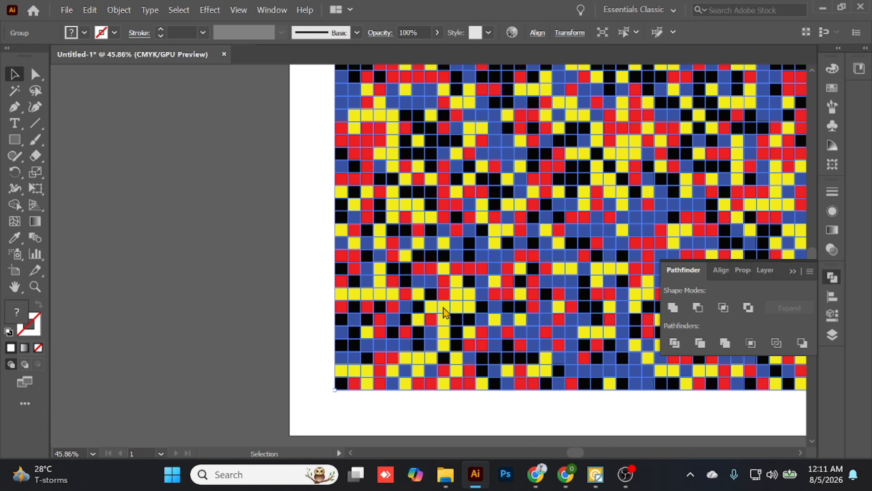
# Check the Processed_Files folder in File Explorer for the script's exports, return to Illustrator and dismiss the script's completion alert
pyautogui.moveTo(452, 480)
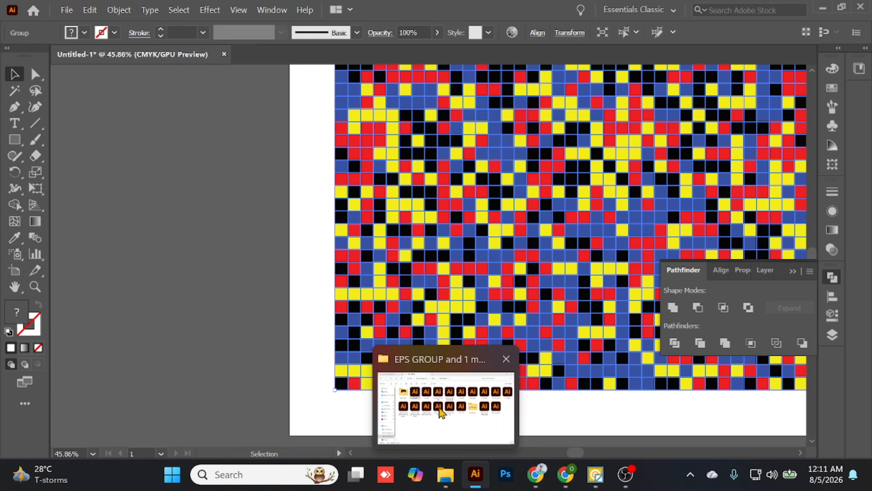
pyautogui.click(453, 424)
pyautogui.click(75, 14)
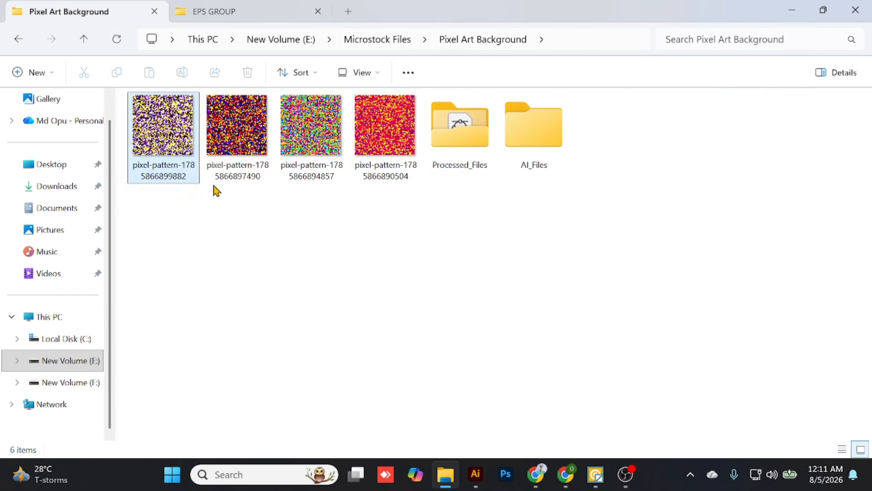
pyautogui.doubleClick(467, 148)
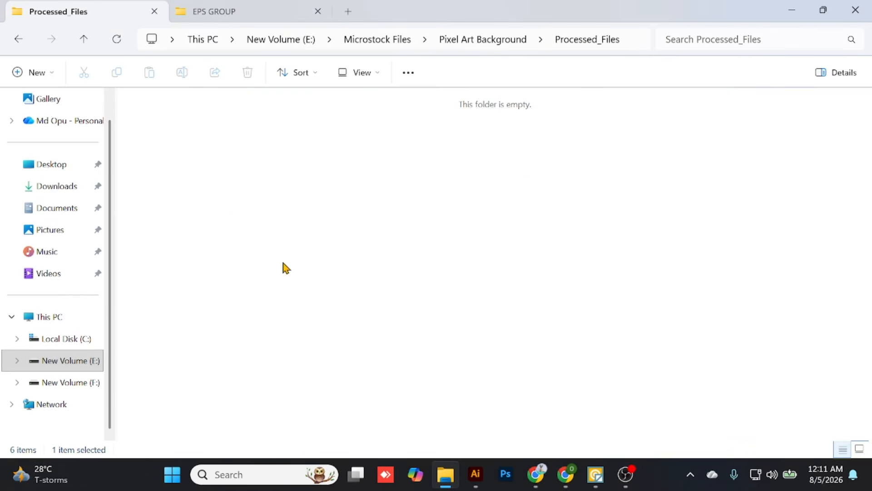
pyautogui.click(18, 46)
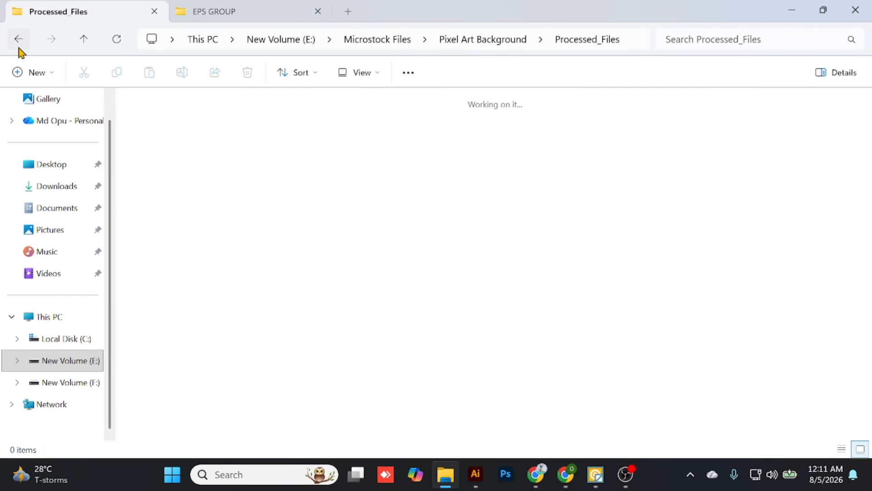
pyautogui.doubleClick(233, 157)
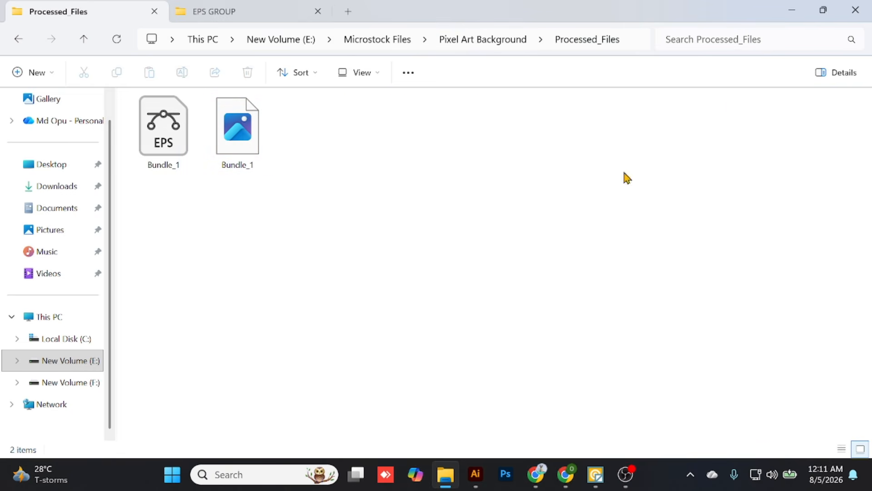
pyautogui.click(792, 18)
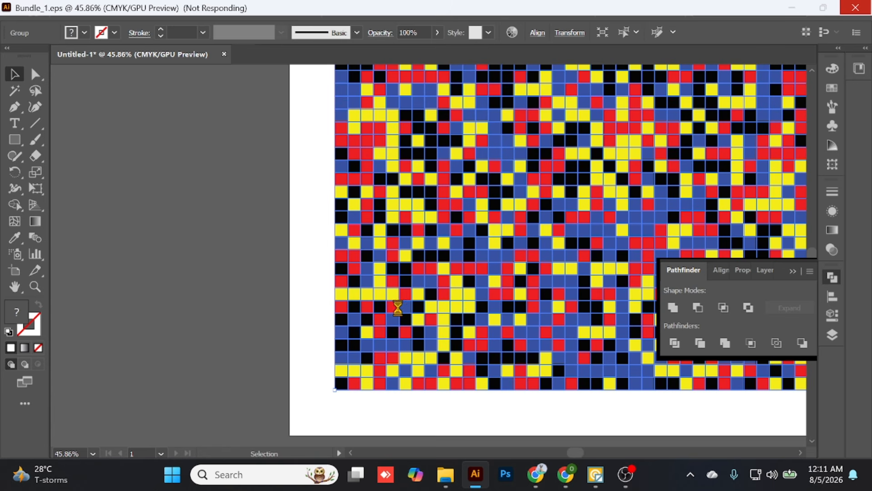
pyautogui.click(448, 475)
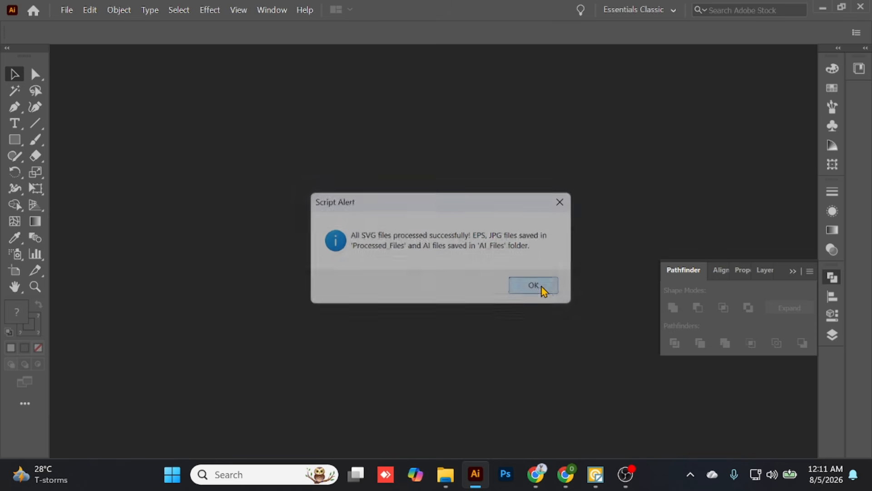
pyautogui.click(541, 288)
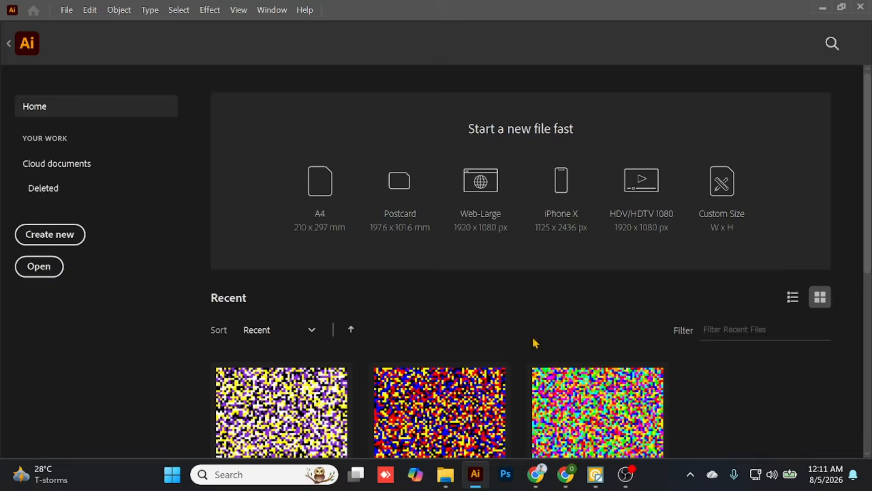
# Check the contents of the AI_Files folder in File Explorer and delete that folder from Pixel Art Background
pyautogui.click(446, 474)
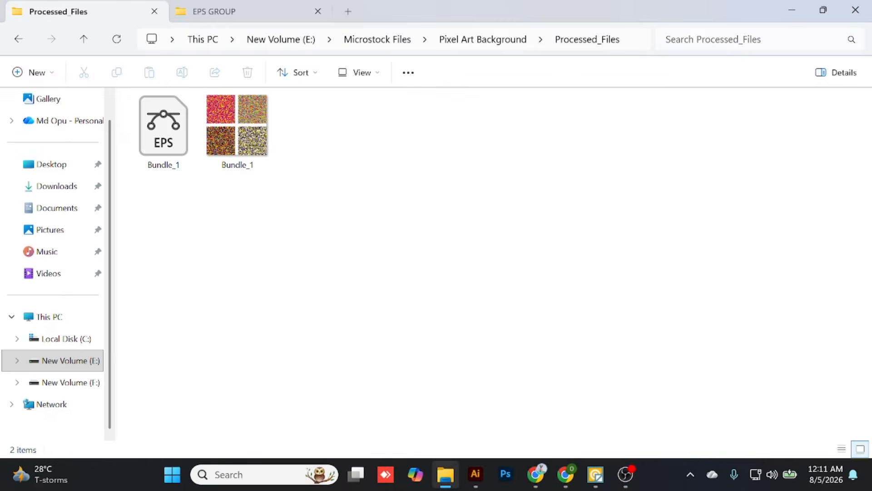
pyautogui.click(18, 38)
pyautogui.doubleClick(168, 152)
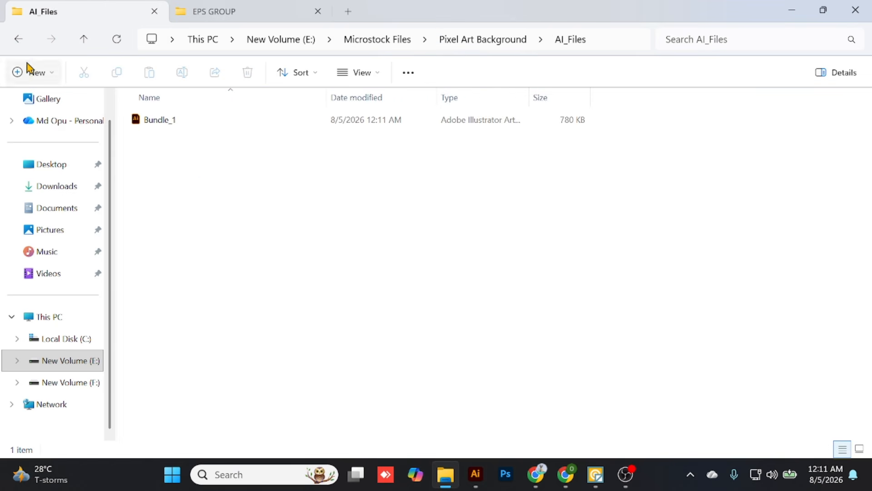
pyautogui.click(18, 39)
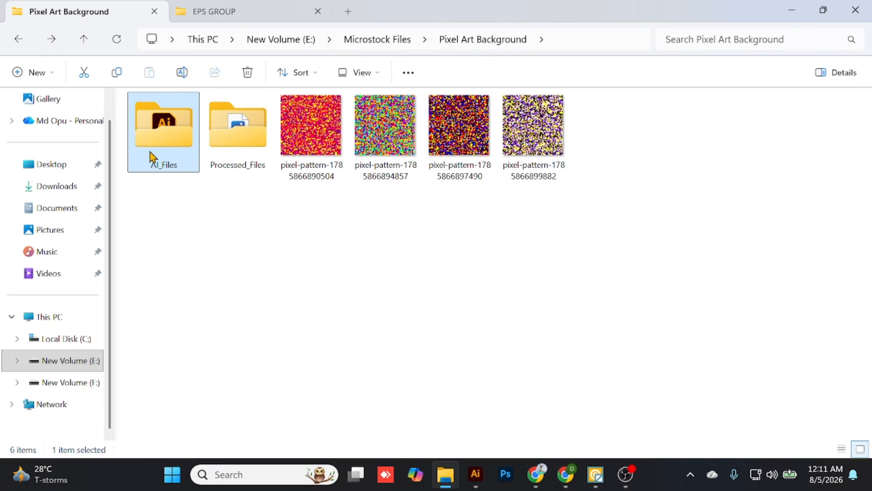
pyautogui.press('Delete')
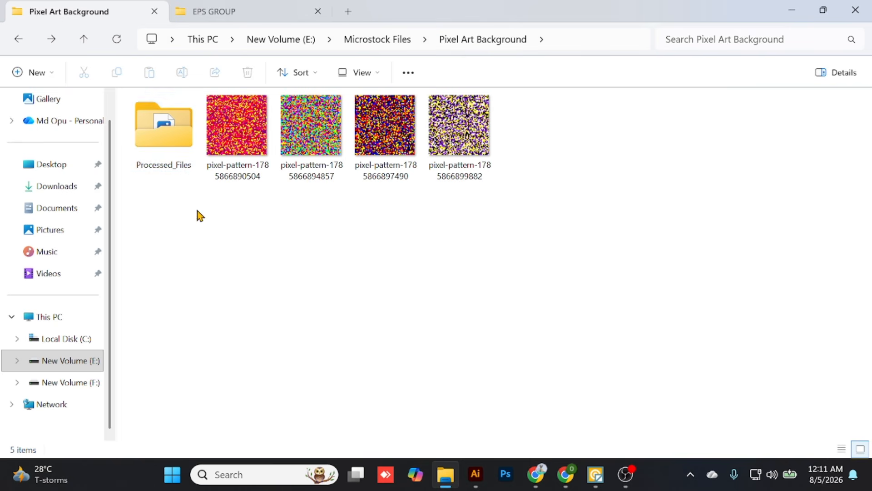
# Preview Bundle_1.jpg from the Processed_Files folder and close the image viewer
pyautogui.doubleClick(169, 141)
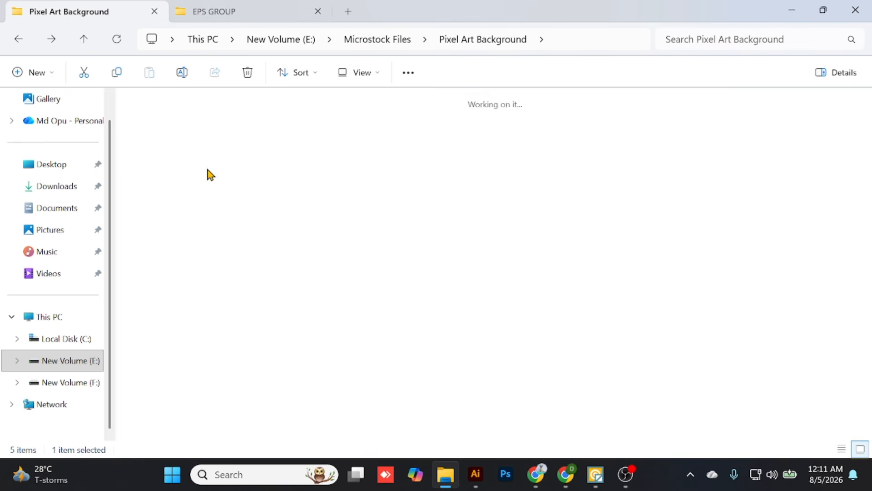
pyautogui.doubleClick(248, 157)
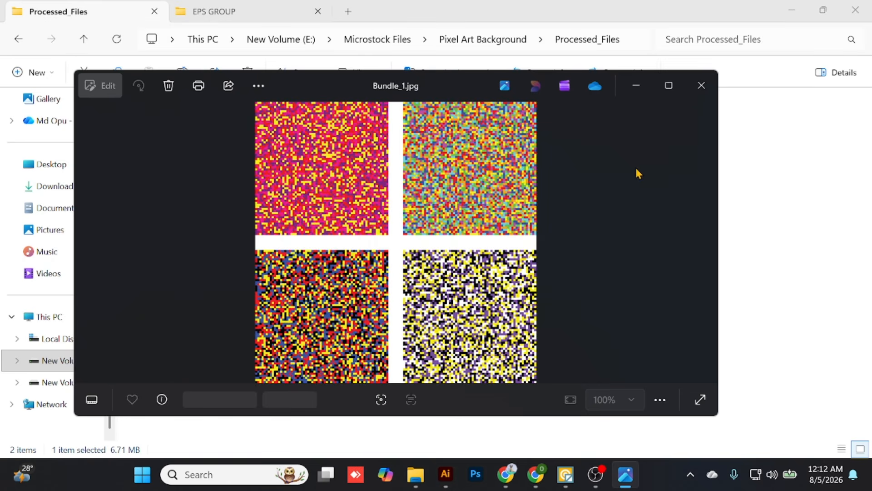
pyautogui.click(695, 102)
# Open Bundle_1.eps in Illustrator without retaining 9-slice scaling, inspect the layout of the four patterns, and close it without saving
pyautogui.doubleClick(178, 158)
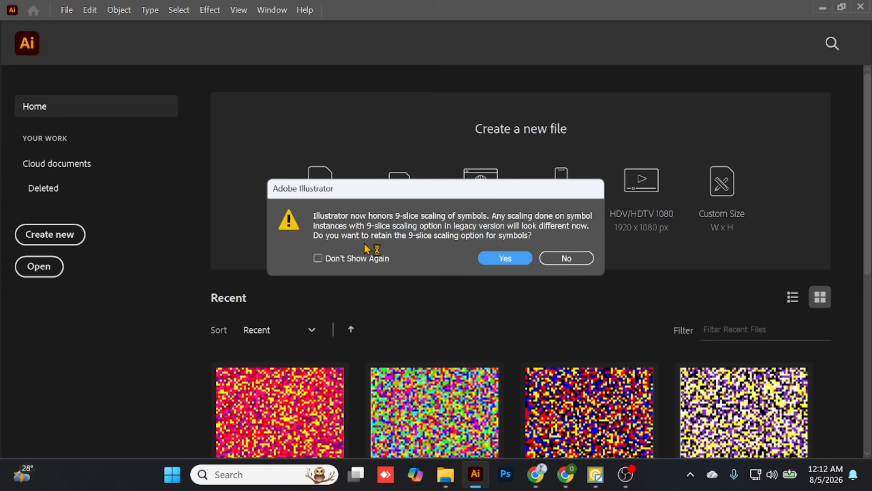
pyautogui.click(568, 258)
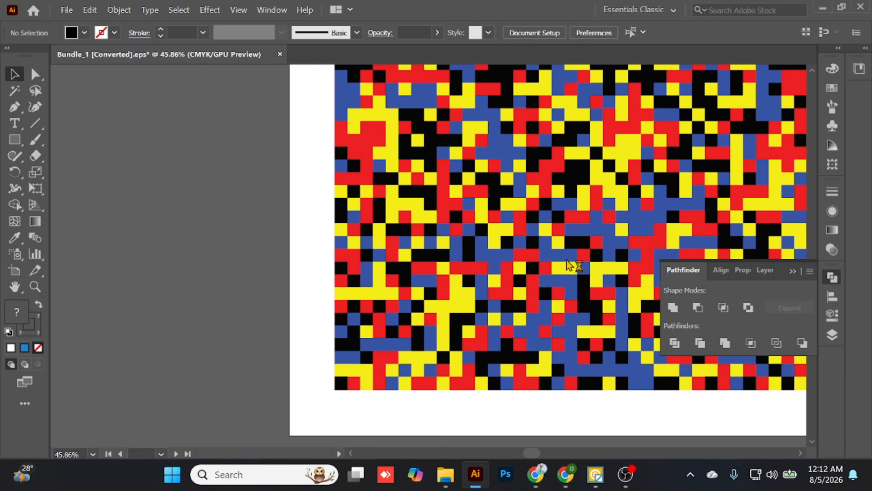
pyautogui.scroll(-4, 379, 255)
pyautogui.scroll(-1, 462, 250)
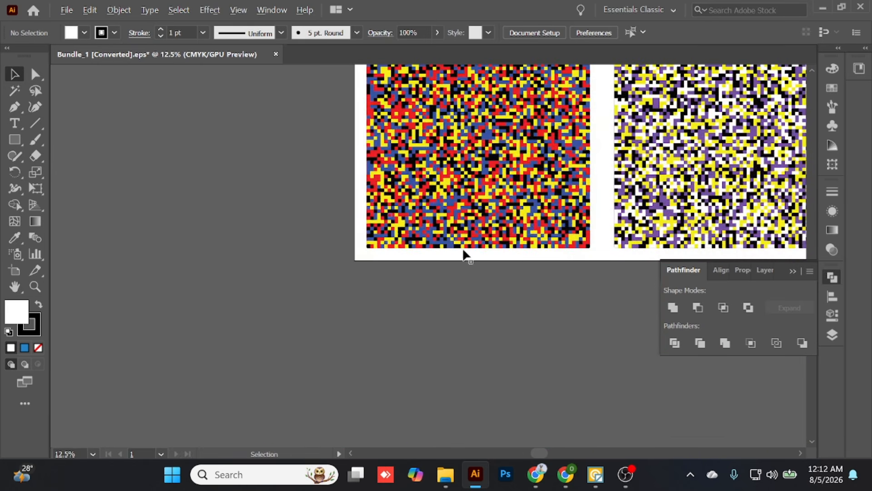
pyautogui.moveTo(496, 239); pyautogui.dragTo(291, 307)
pyautogui.scroll(-2, 336, 286)
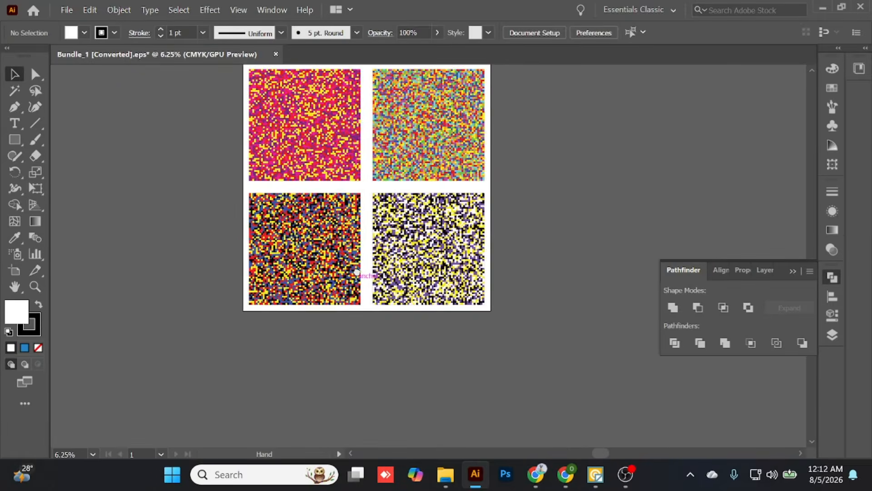
pyautogui.moveTo(372, 274); pyautogui.dragTo(356, 311)
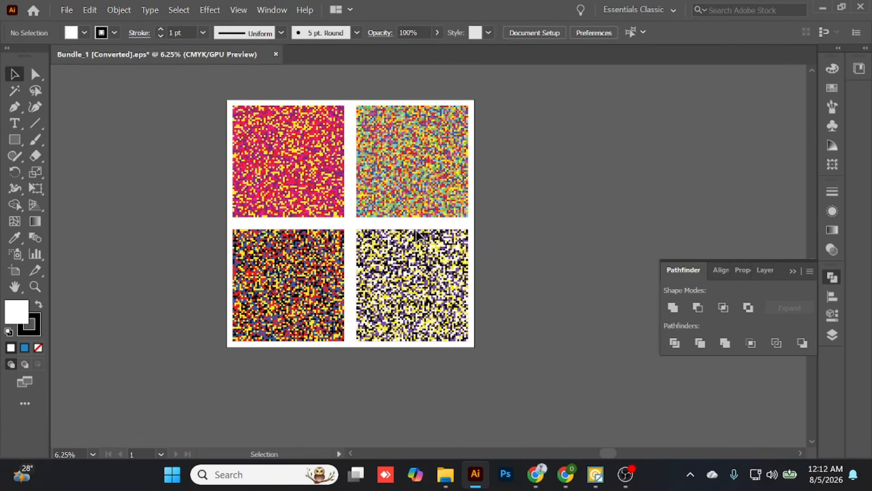
pyautogui.click(276, 54)
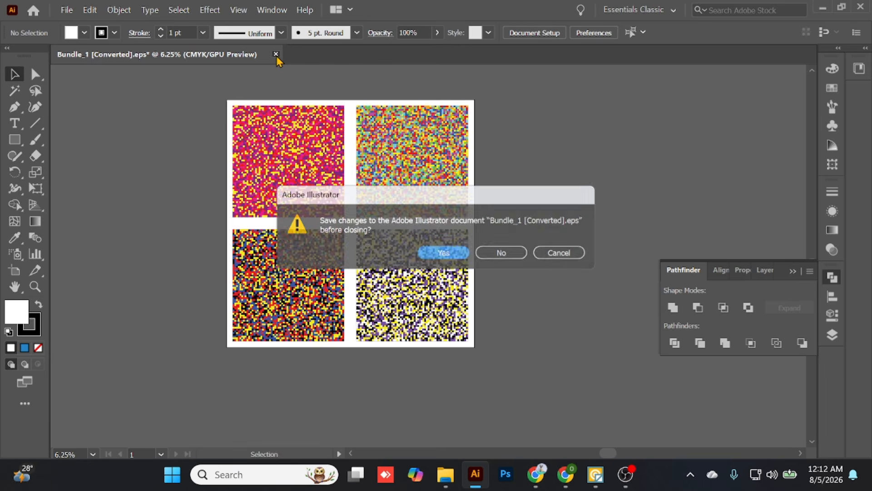
pyautogui.click(506, 254)
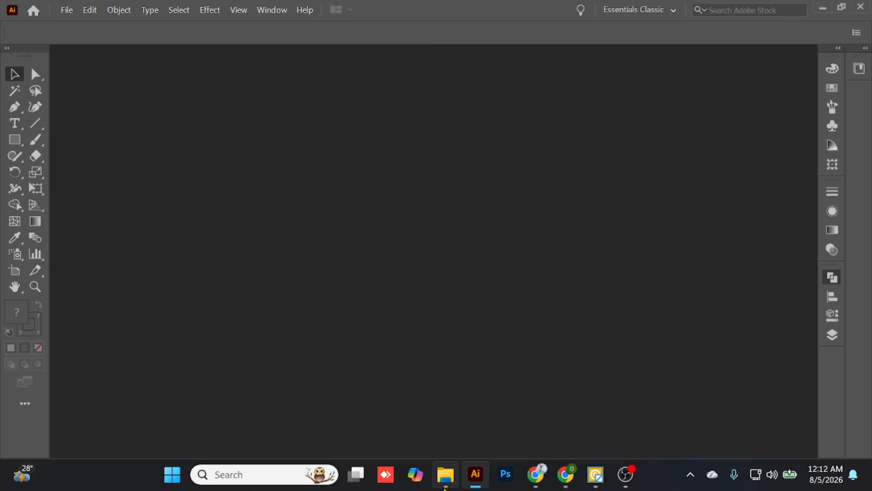
# Review the exported files in Processed_Files and the bundle scripts in EPS GROUP in File Explorer, and minimize the window
pyautogui.moveTo(445, 474)
pyautogui.click(444, 420)
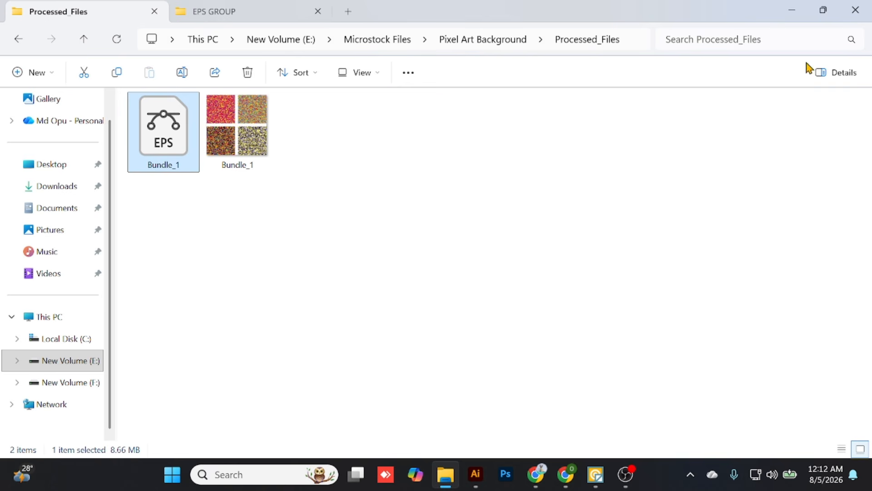
pyautogui.click(274, 13)
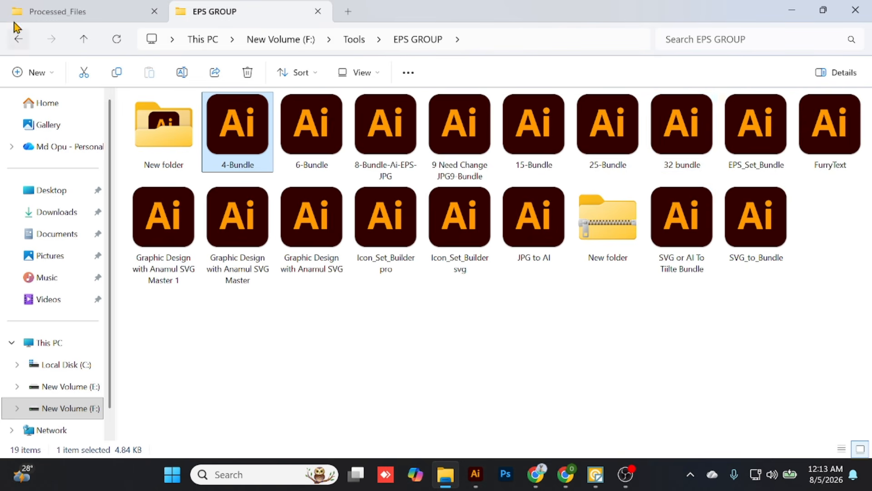
pyautogui.click(793, 8)
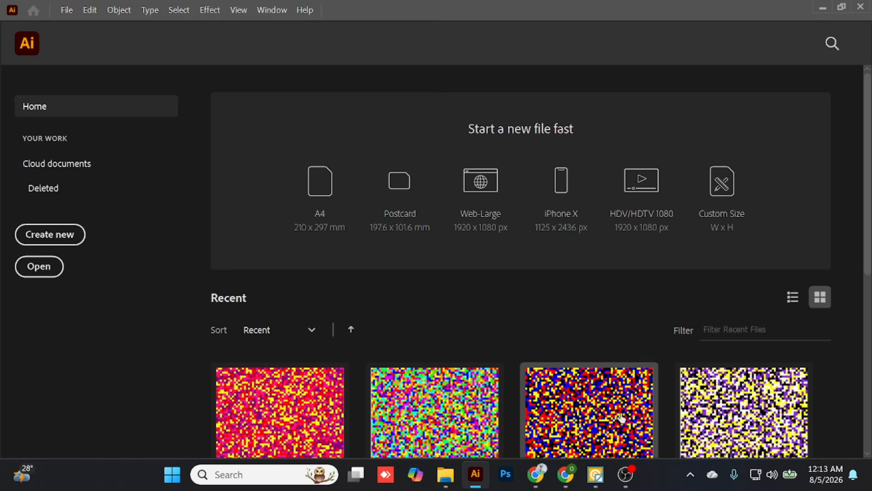
# Switch to the Pixel Art Generator page in Chrome, look over its pattern options and preview, and minimize Chrome and Illustrator
pyautogui.moveTo(536, 474)
pyautogui.click(524, 418)
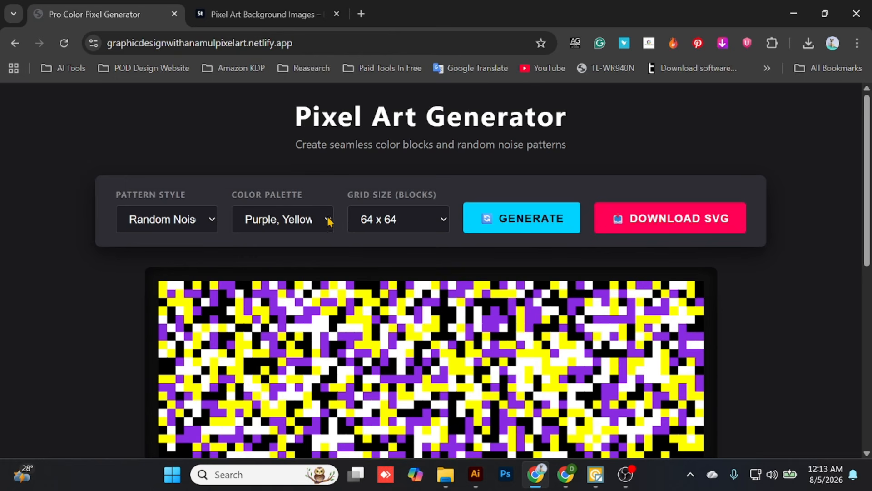
pyautogui.scroll(-4, 182, 218)
pyautogui.scroll(4, 314, 207)
pyautogui.click(794, 13)
pyautogui.click(822, 11)
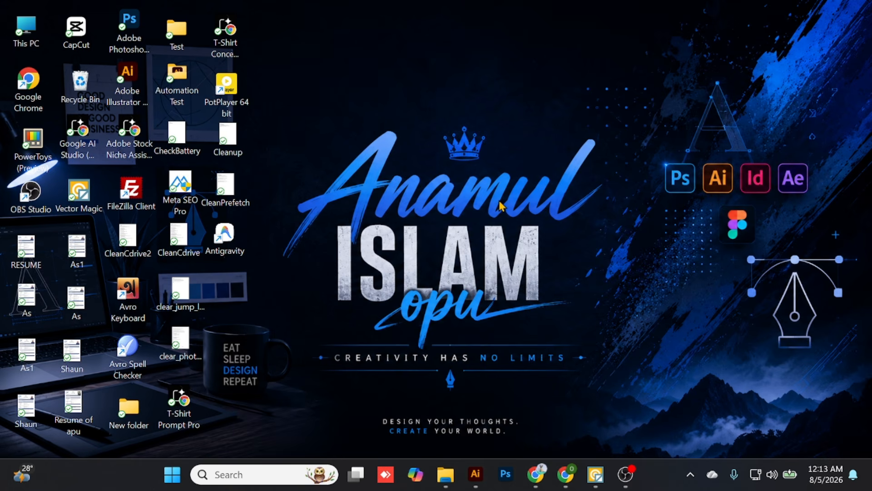
pyautogui.click(636, 477)
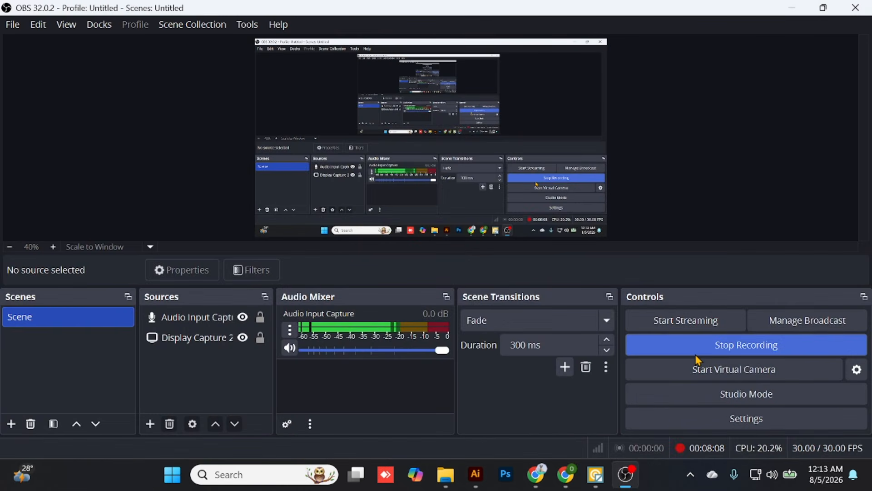